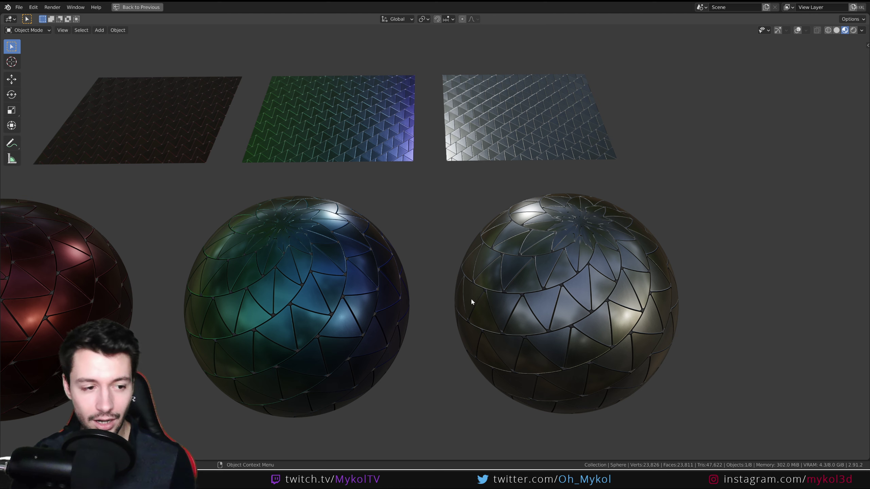
Examine the three finished metal plate material variants and the image texture nodes behind Material.001.
shift+middle_drag(275, 239, 373, 244)
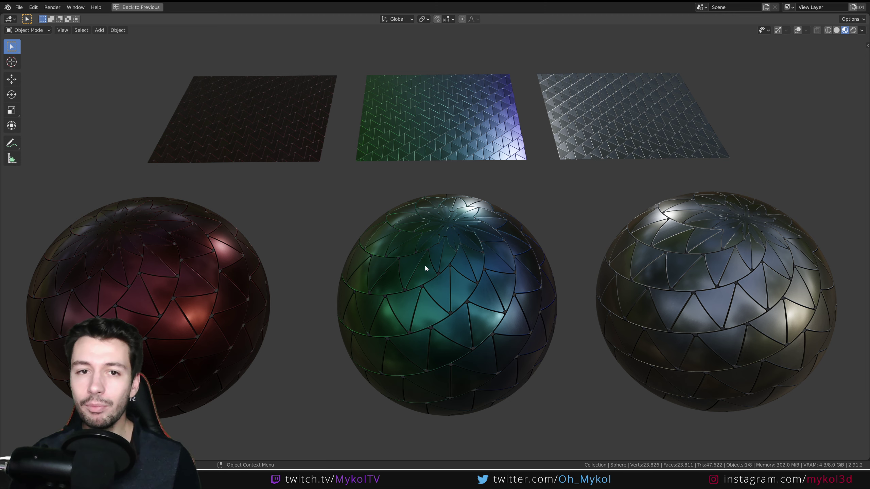
shift+middle_drag(377, 230, 411, 271)
scroll(411, 271, up, 2)
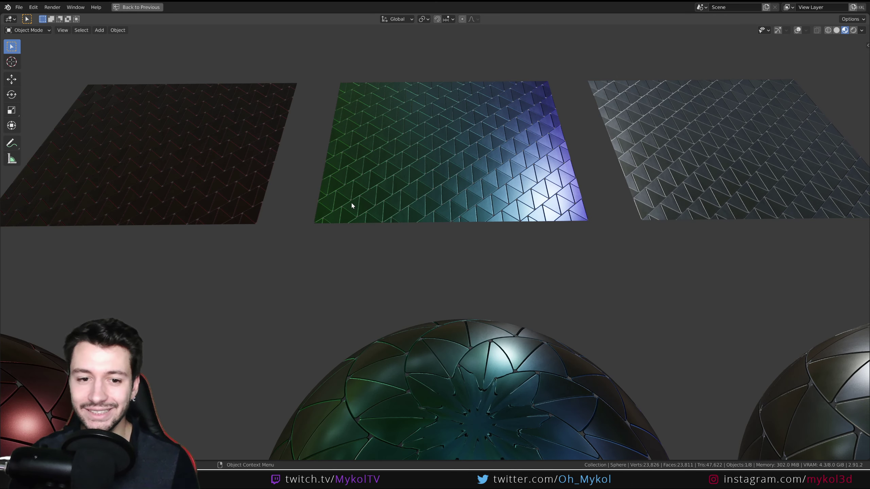
scroll(525, 201, down, 3)
shift+middle_drag(575, 263, 437, 198)
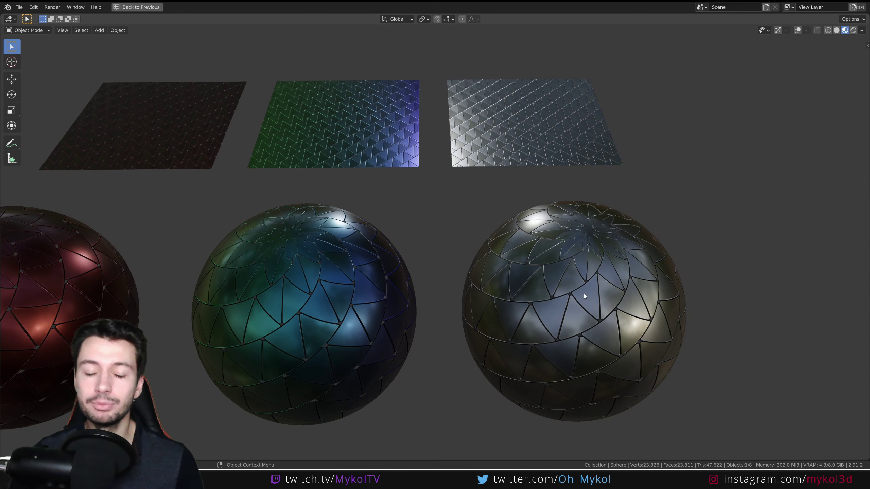
scroll(415, 216, up, 1)
key(ctrl+space)
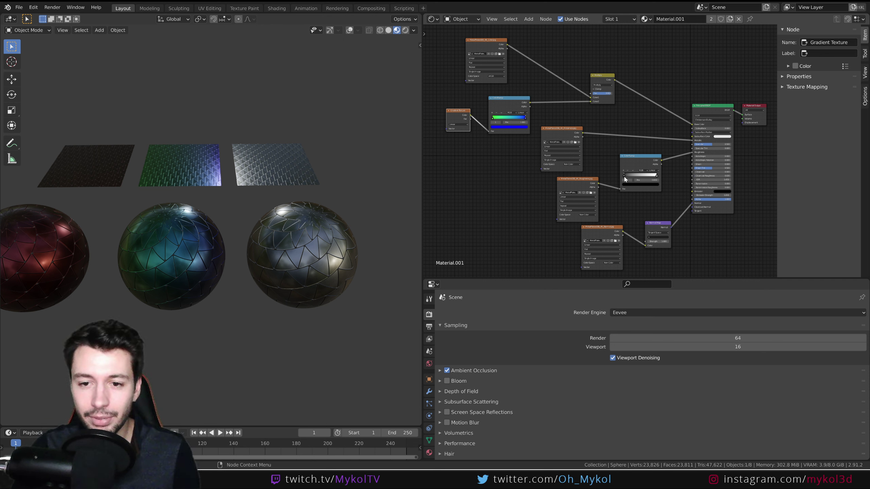
mouse_move(624, 177)
mouse_down()
mouse_move(636, 179)
mouse_move(621, 177)
mouse_up()
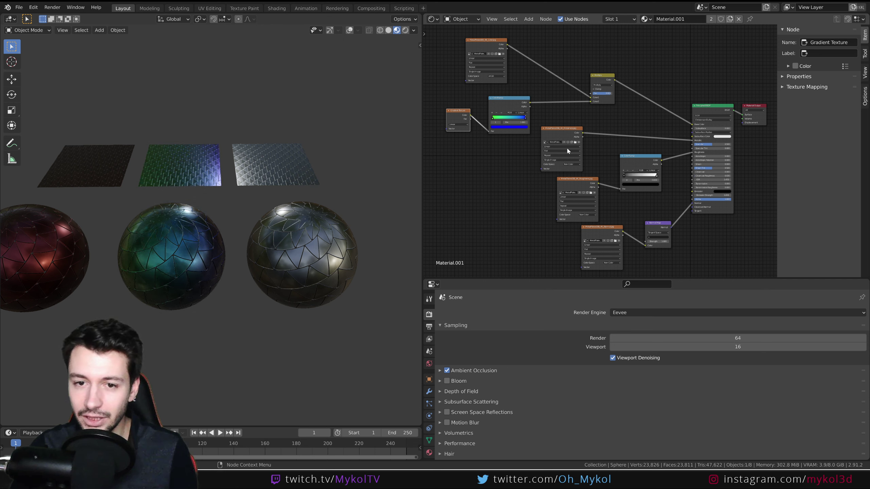
click(483, 44)
click(551, 130)
click(574, 178)
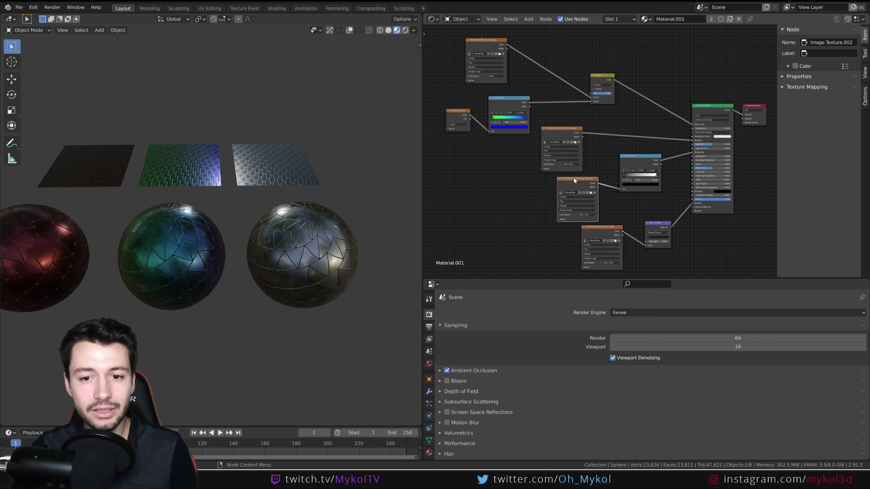
click(607, 229)
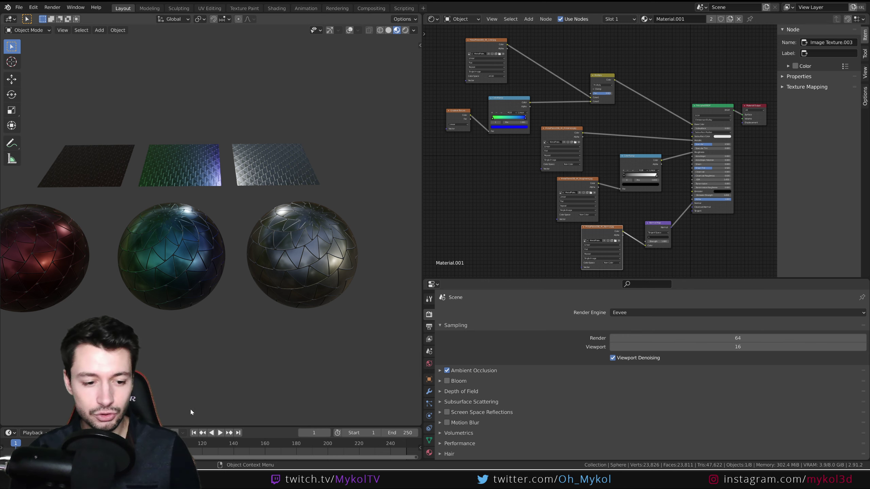
Switch to the Blender project with a single sphere and plane, and duplicate both along the X axis, leaving a gap beside the originals.
click(216, 451)
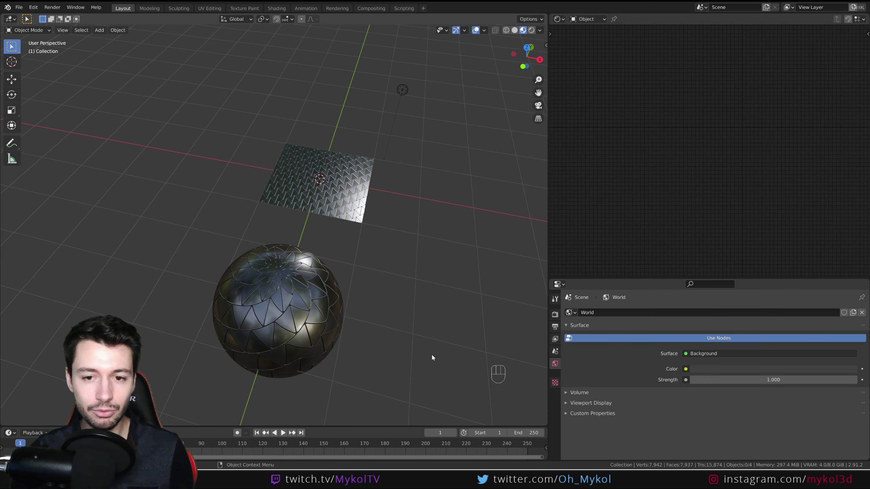
middle_drag(401, 286, 407, 281)
click(334, 285)
shift+click(330, 194)
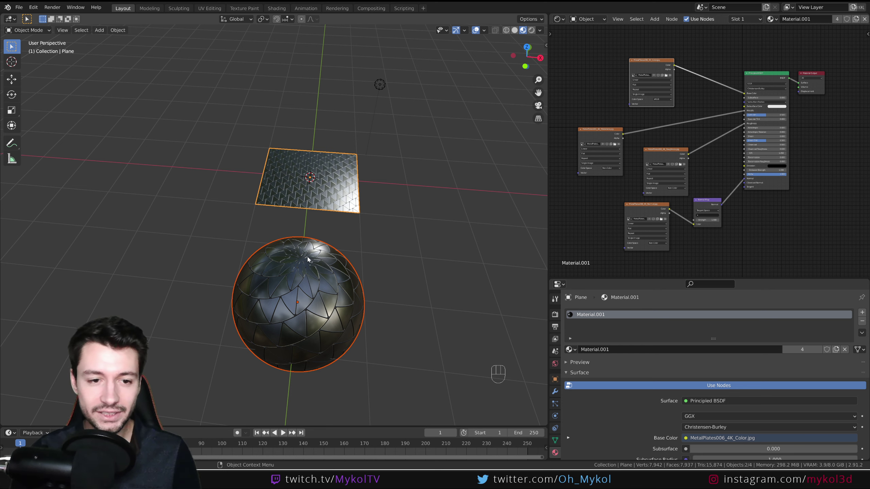
scroll(370, 264, down, 1)
shift+middle_drag(369, 264, 332, 262)
key(shift+d)
key(shift+x)
key(x)
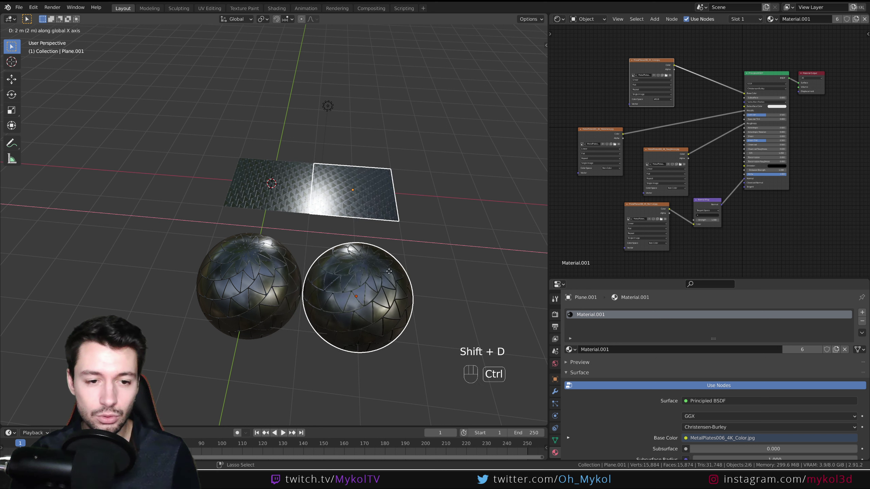
click(448, 276)
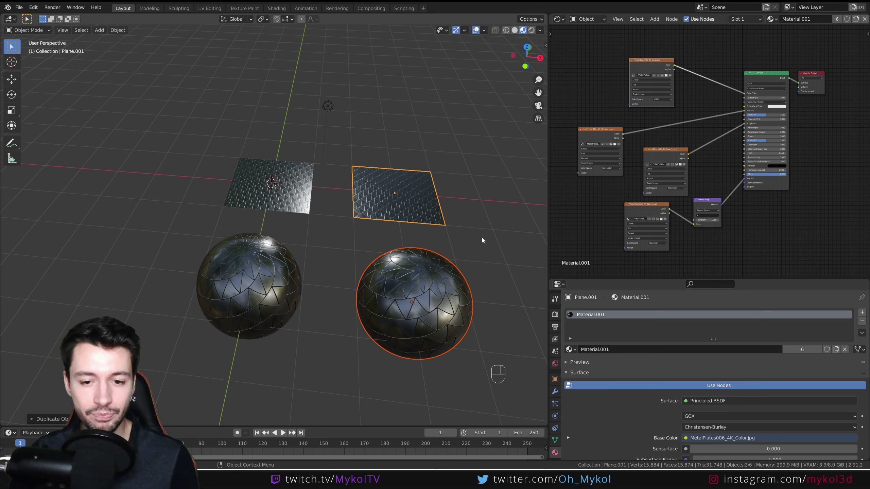
Compare the materials assigned to the original and the duplicated sphere.
middle_drag(399, 290, 470, 251)
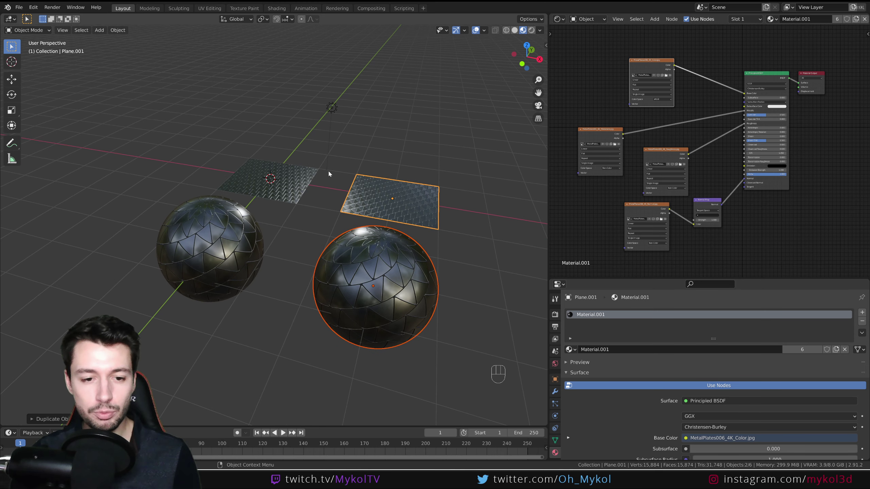
click(404, 275)
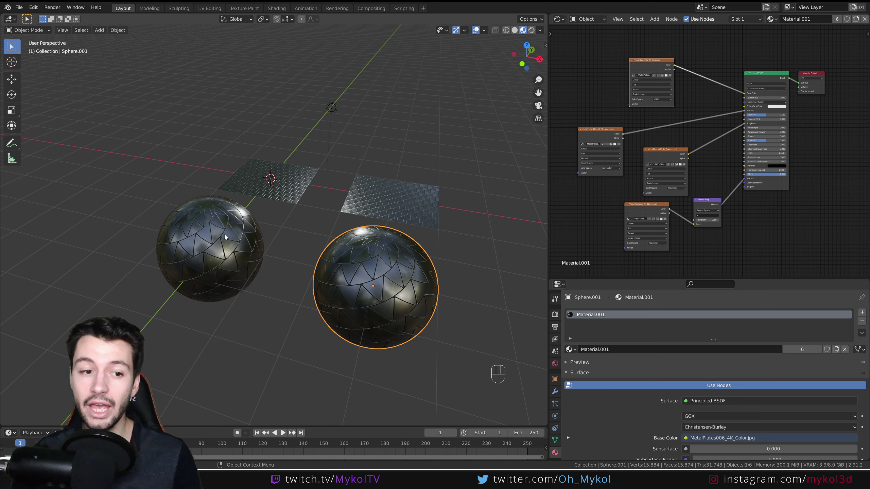
click(209, 248)
click(392, 263)
click(210, 248)
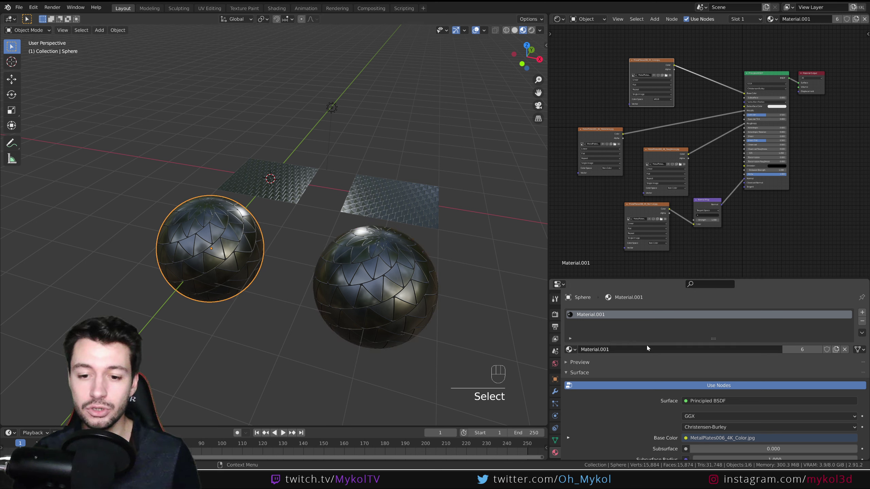
Give the duplicated sphere its own copy of the material and rename it Material_V2.
click(423, 299)
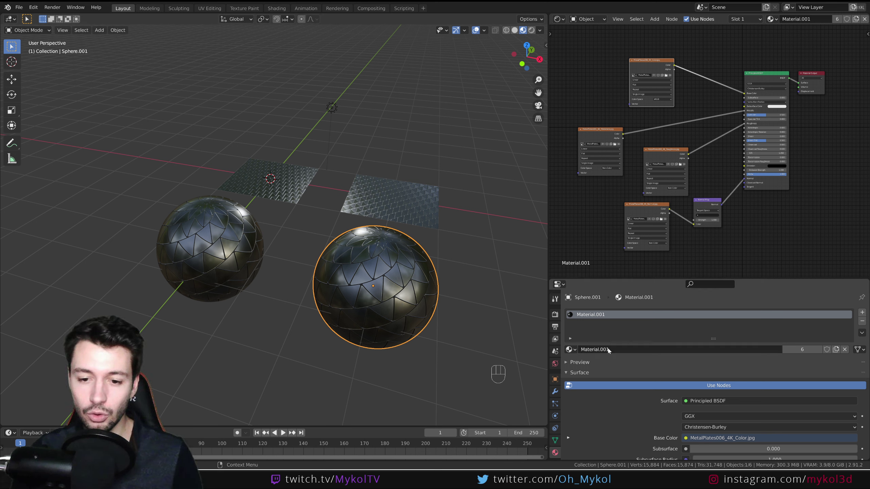
click(805, 353)
click(651, 349)
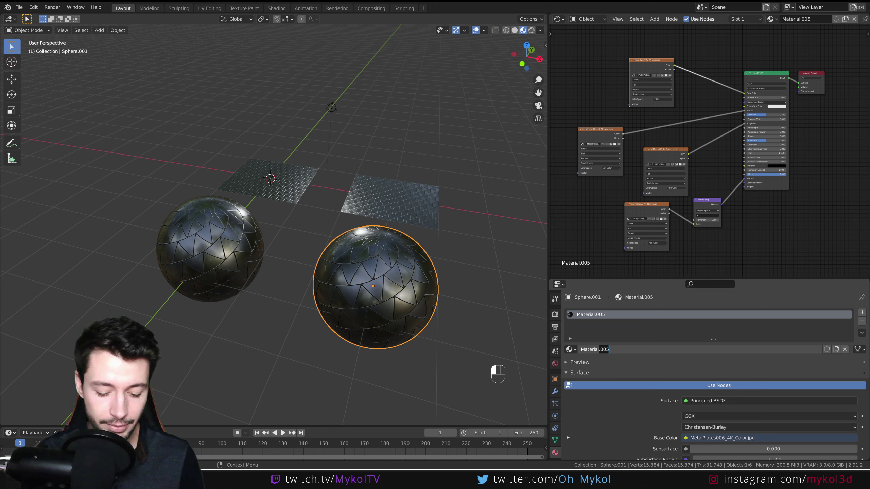
key(BackSpace)
key(BackSpace)
key(BackSpace)
key(BackSpace)
text(_V)
key(Return)
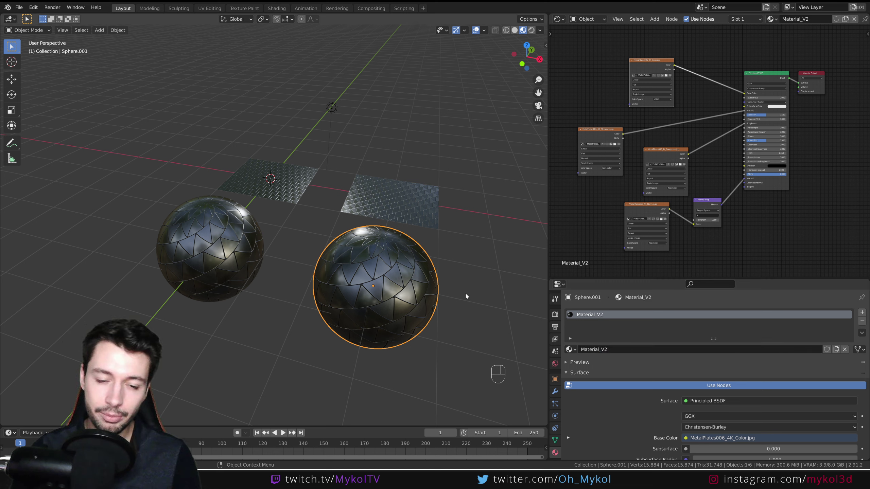
Assign Material_V2 to the duplicated plane.
click(407, 197)
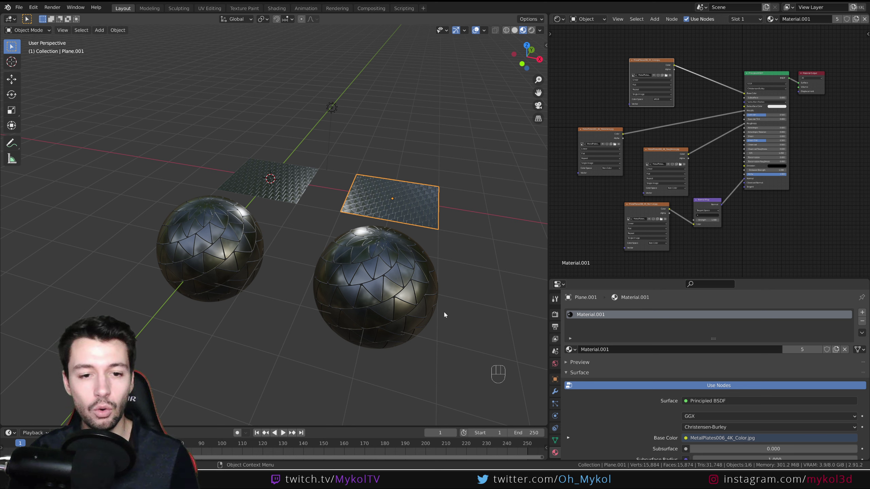
click(570, 350)
click(584, 404)
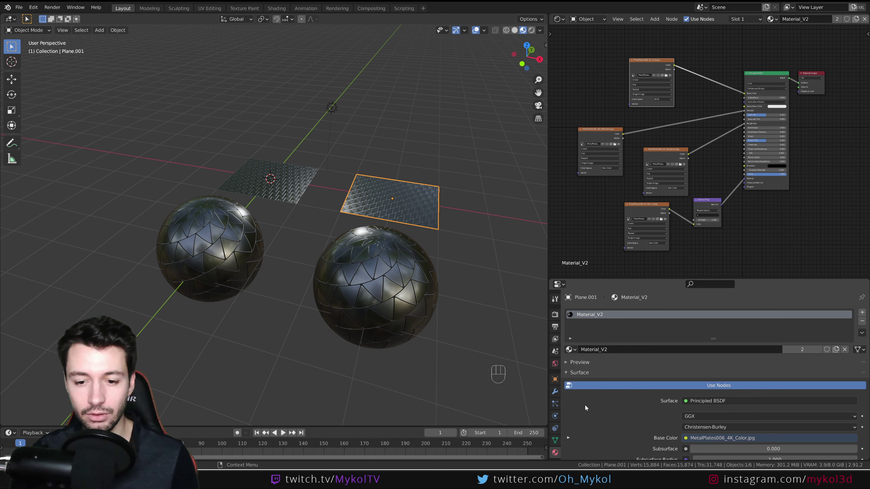
Widen the node editor area to give the material nodes more room, and select the duplicated sphere.
middle_drag(431, 274, 476, 246)
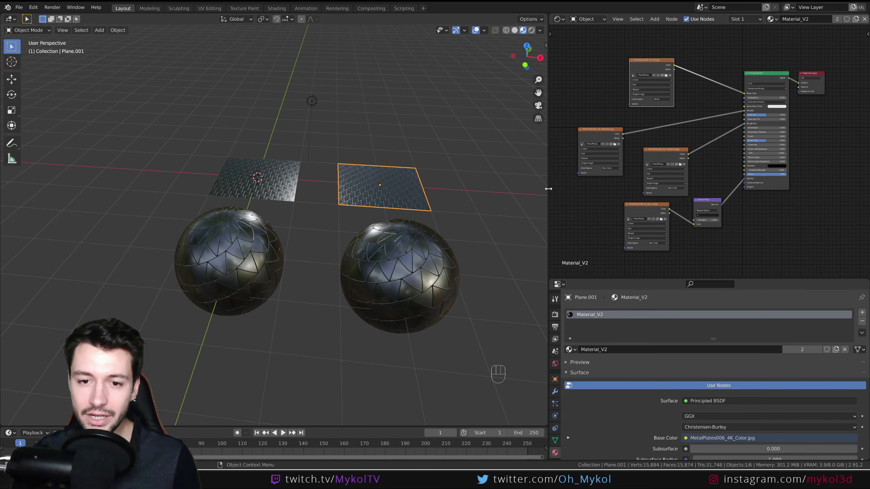
drag(548, 188, 476, 188)
scroll(604, 185, up, 3)
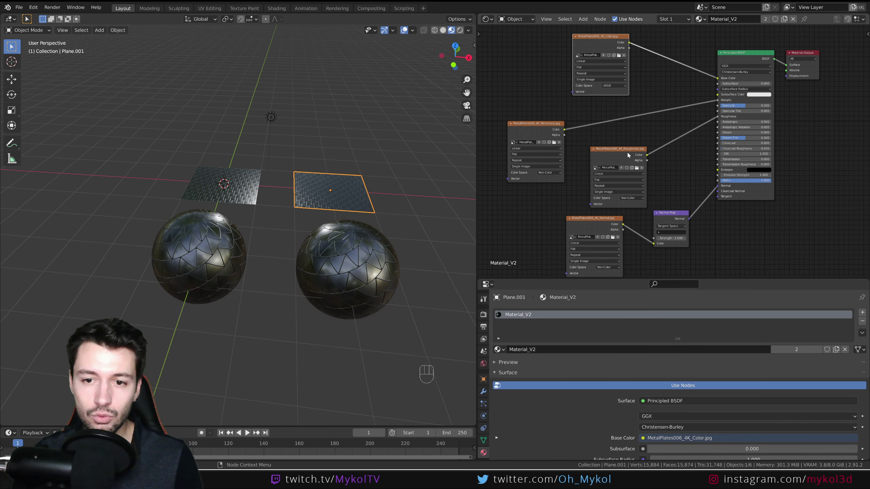
click(361, 264)
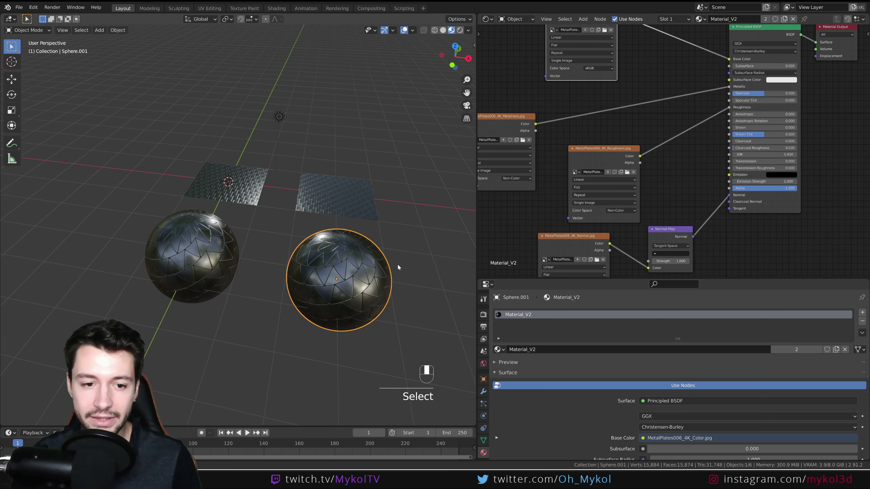
middle_drag(397, 268, 308, 272)
scroll(595, 178, down, 2)
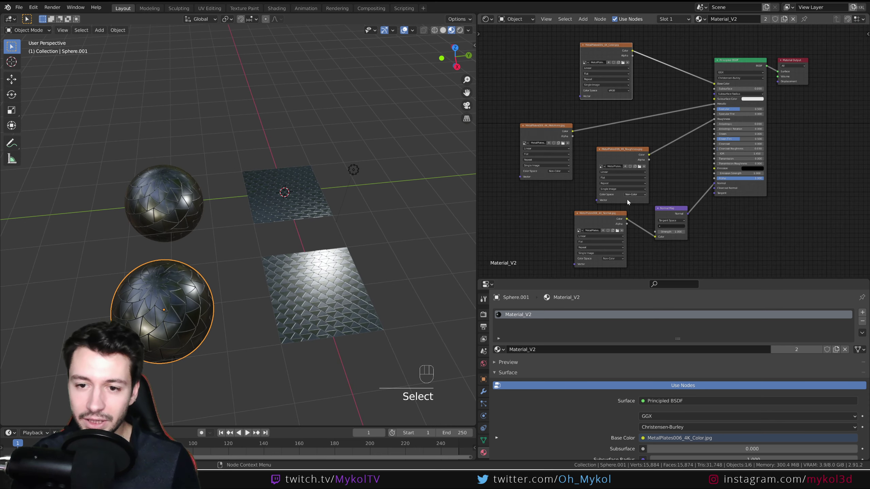
Rearrange Material_V2's image texture nodes, moving the color texture farther from the Principled BSDF.
drag(594, 41, 588, 39)
click(542, 125)
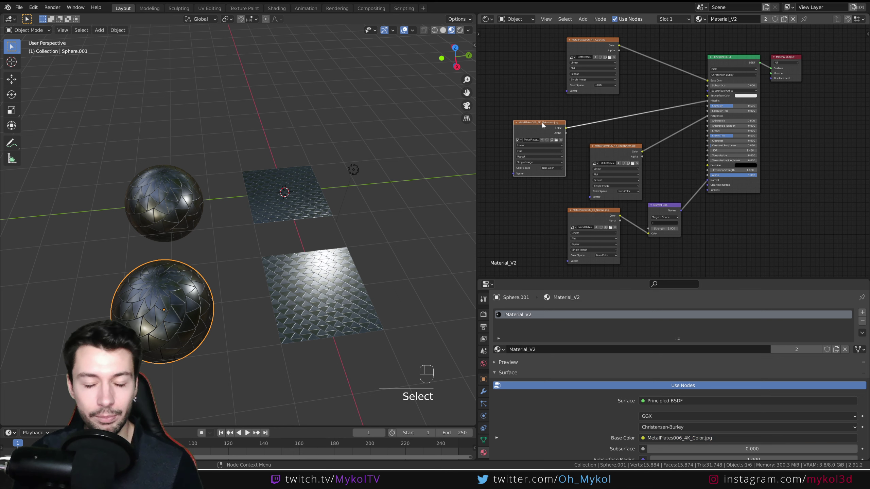
drag(621, 147, 615, 143)
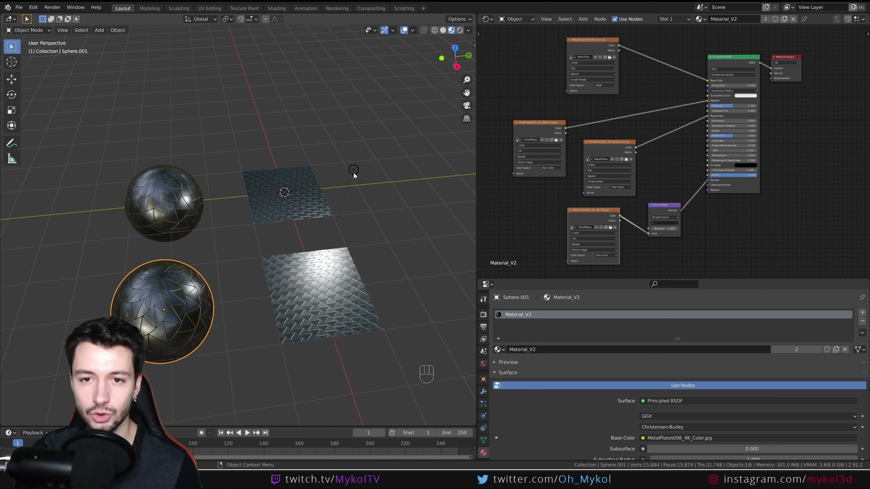
middle_drag(609, 86, 594, 151)
drag(581, 124, 545, 102)
middle_drag(300, 229, 324, 226)
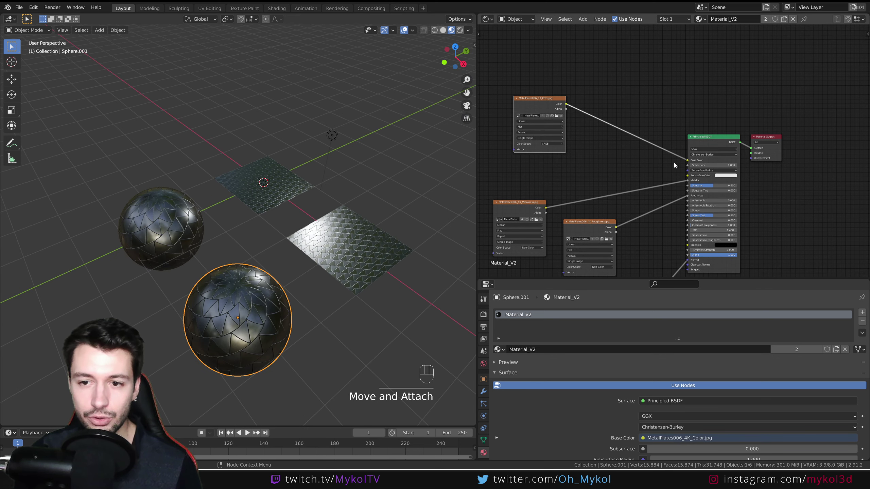
Disconnect the color texture from the Principled BSDF's Base Color and check the plates on the sphere.
drag(688, 163, 599, 118)
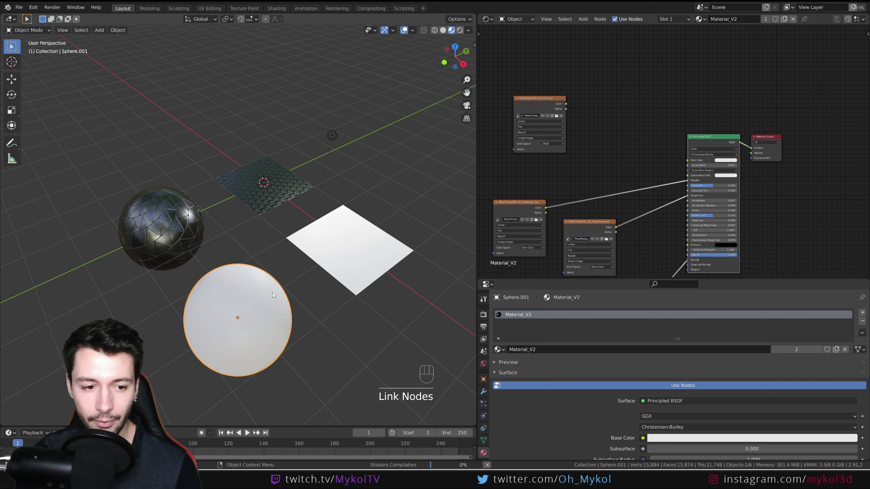
scroll(288, 319, up, 8)
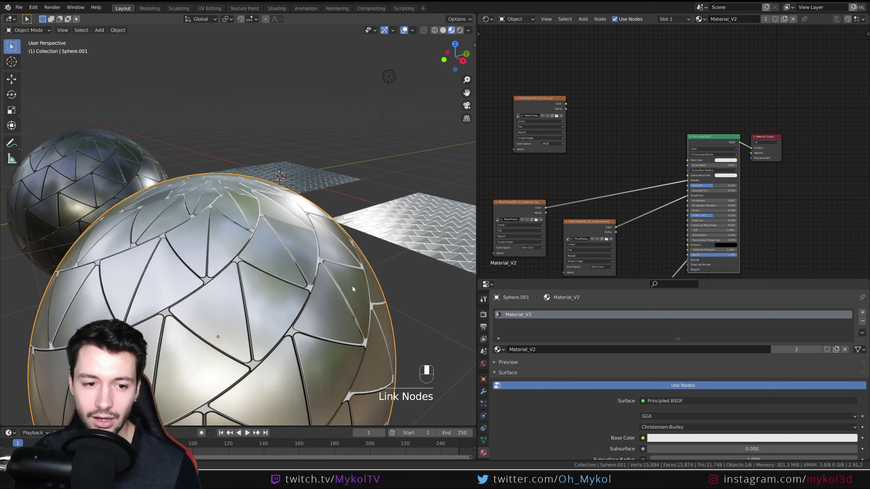
scroll(307, 302, down, 3)
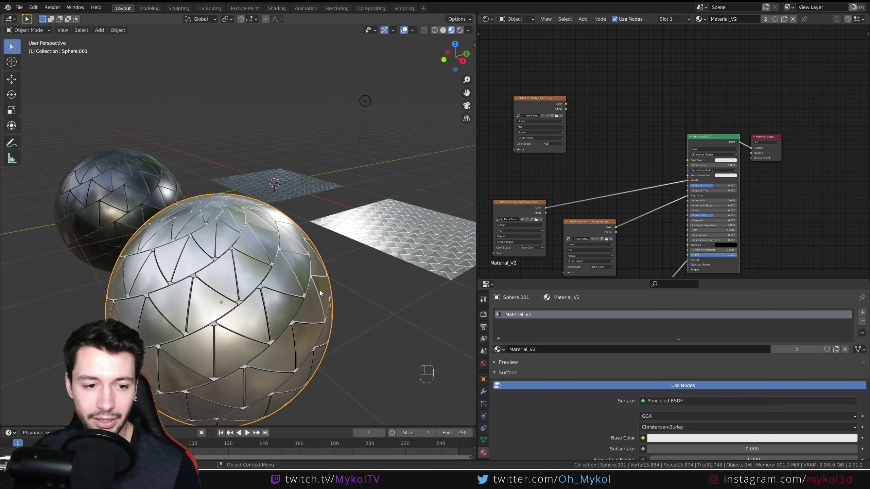
Try a green Base Color on the Principled BSDF, settle on a golden yellow, and inspect the sphere up close.
click(725, 162)
click(721, 107)
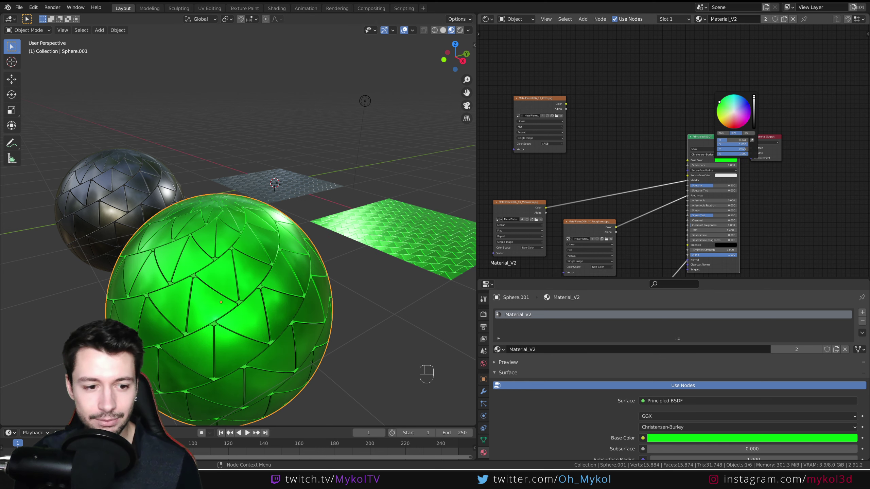
mouse_move(721, 106)
mouse_down()
mouse_move(728, 128)
mouse_move(720, 122)
mouse_move(730, 115)
mouse_move(726, 120)
mouse_up()
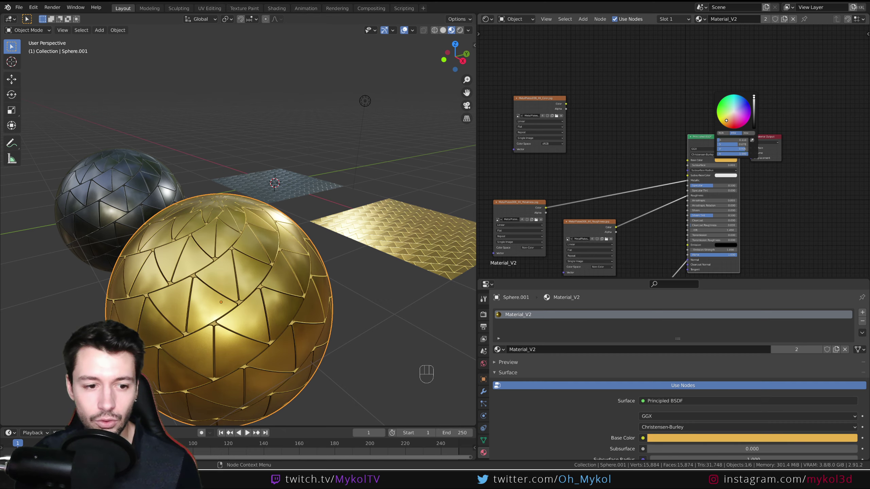
middle_drag(291, 292, 316, 216)
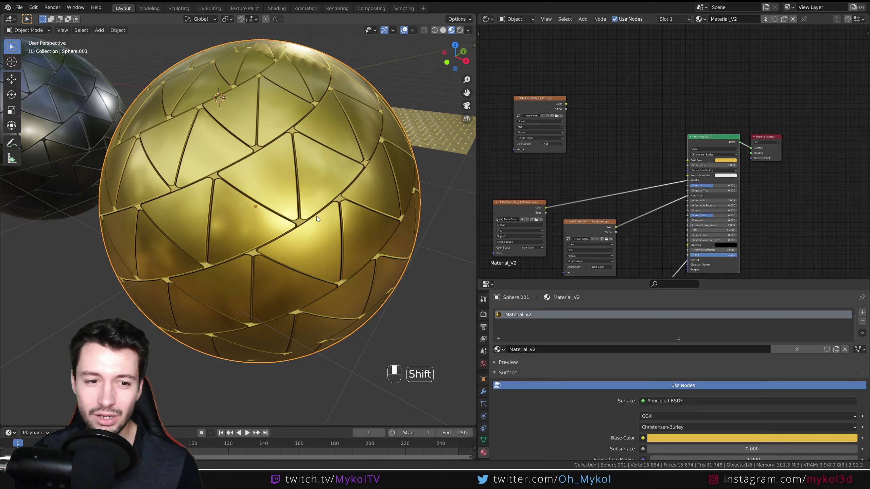
scroll(321, 218, up, 4)
scroll(321, 219, down, 4)
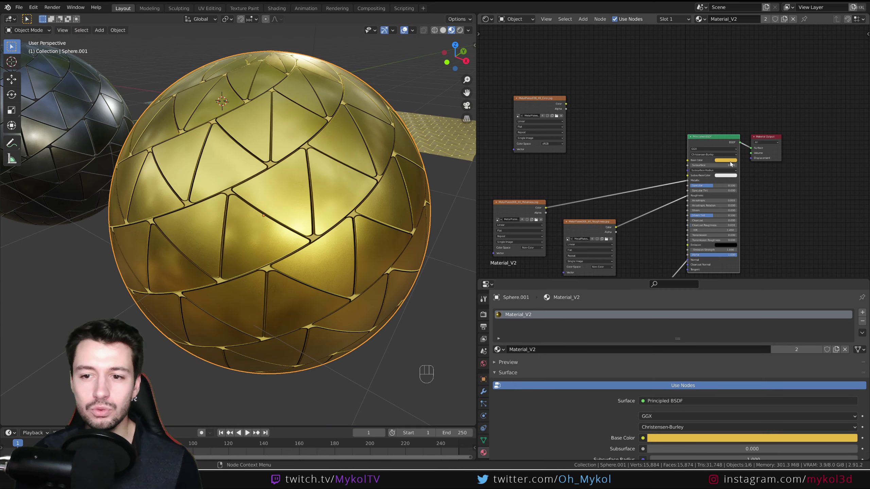
scroll(713, 141, up, 3)
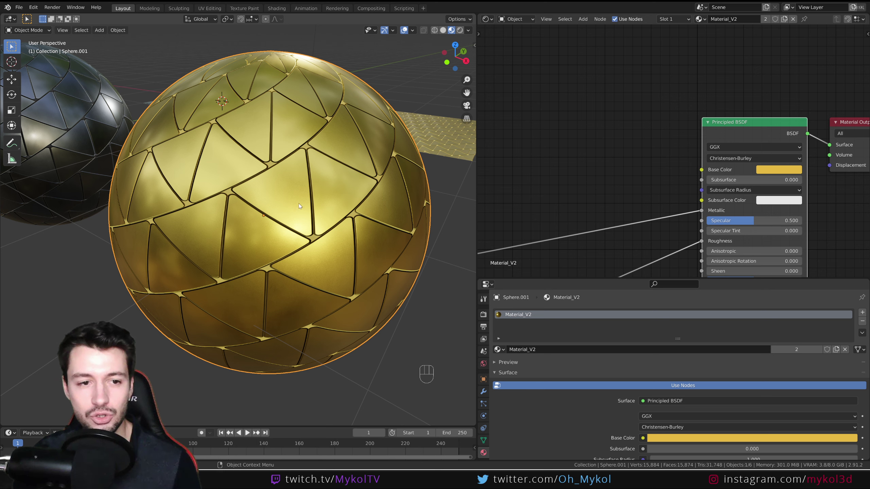
scroll(582, 130, down, 2)
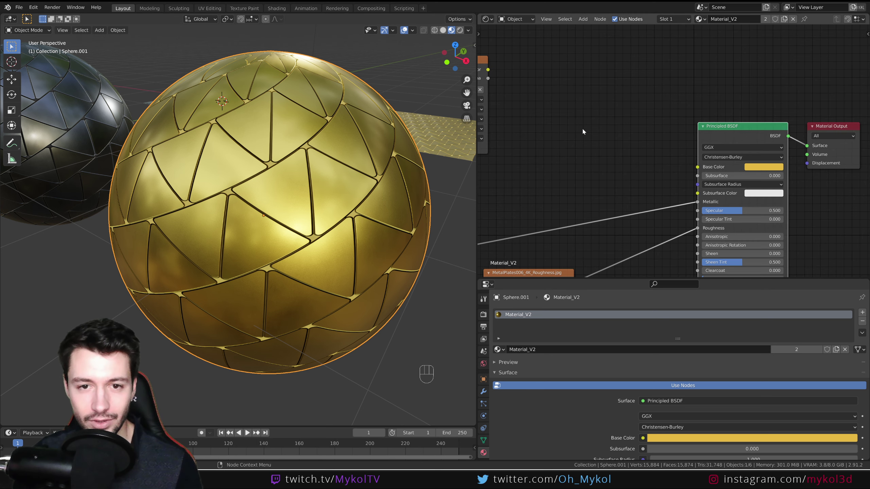
Reconnect the color texture to the Principled BSDF's Base Color to compare the look, and disconnect it again.
middle_drag(582, 130, 628, 151)
drag(536, 90, 758, 185)
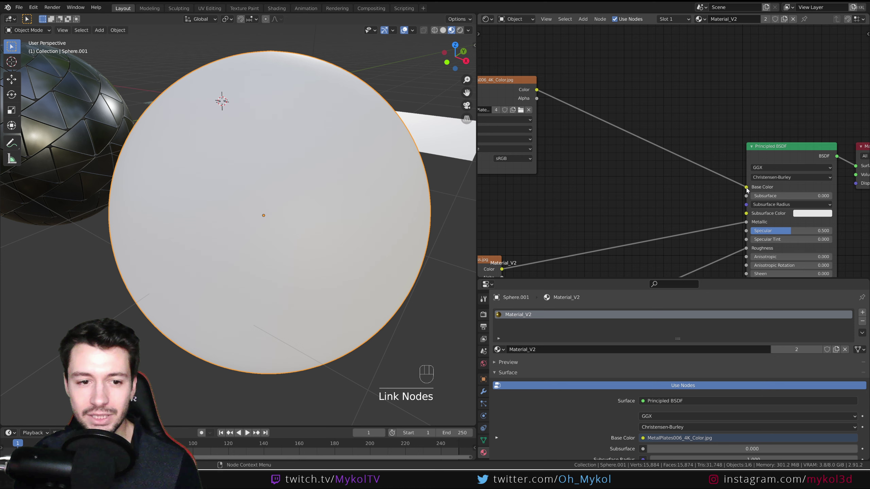
middle_drag(293, 188, 376, 193)
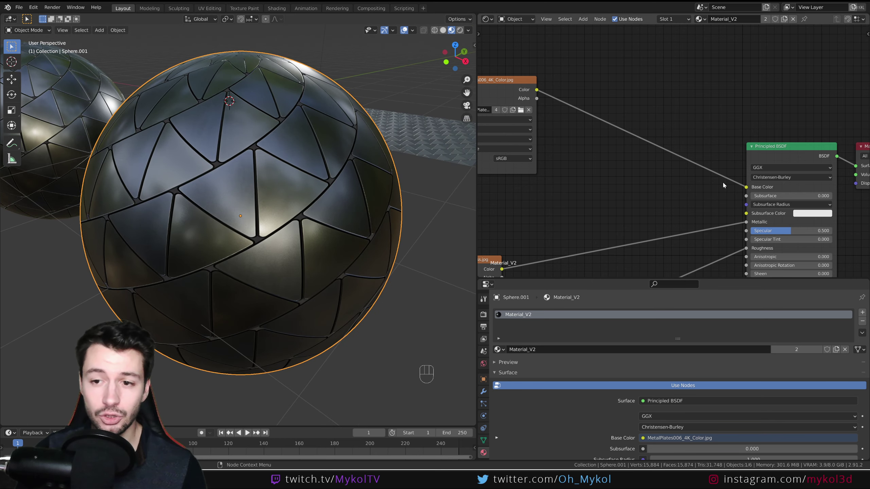
drag(746, 187, 812, 187)
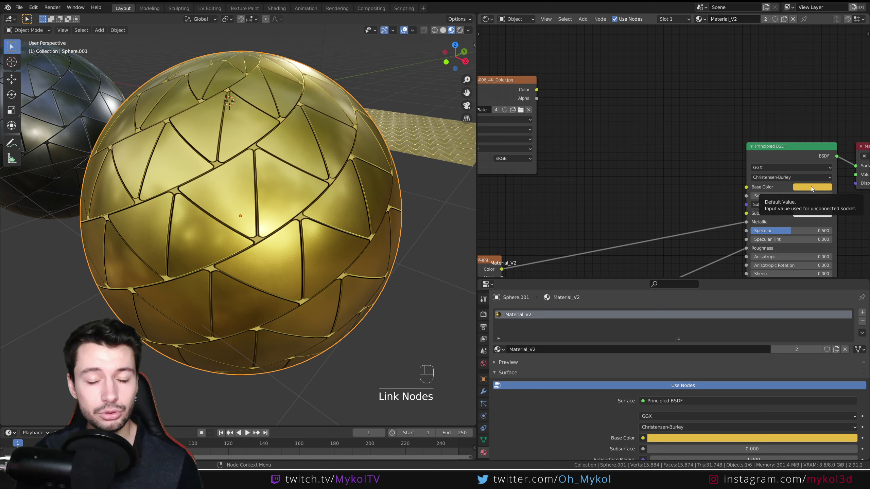
Add a MixRGB node between the color texture and the Principled BSDF.
middle_drag(718, 195, 748, 82)
middle_drag(661, 169, 665, 135)
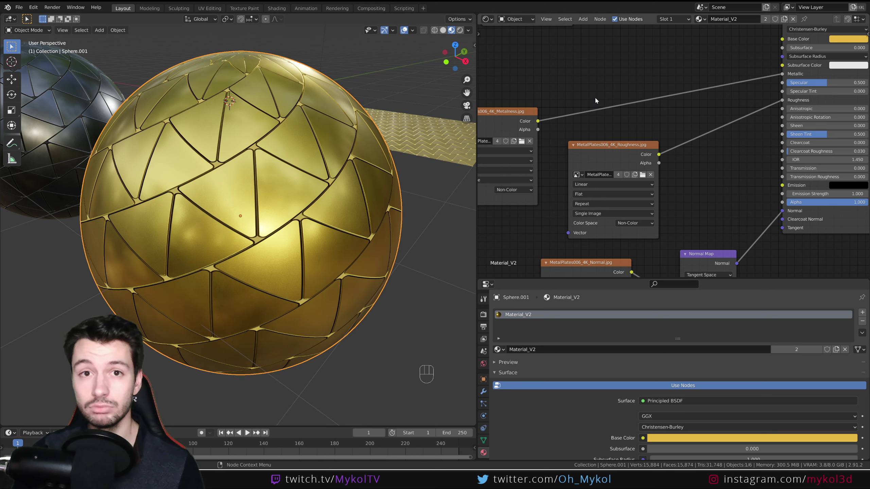
middle_drag(637, 56, 628, 141)
middle_drag(720, 128, 721, 174)
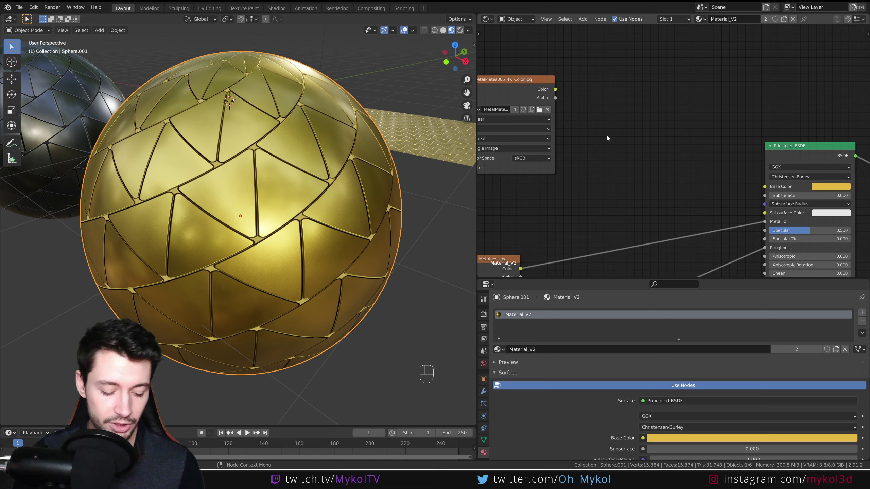
key(shift+a)
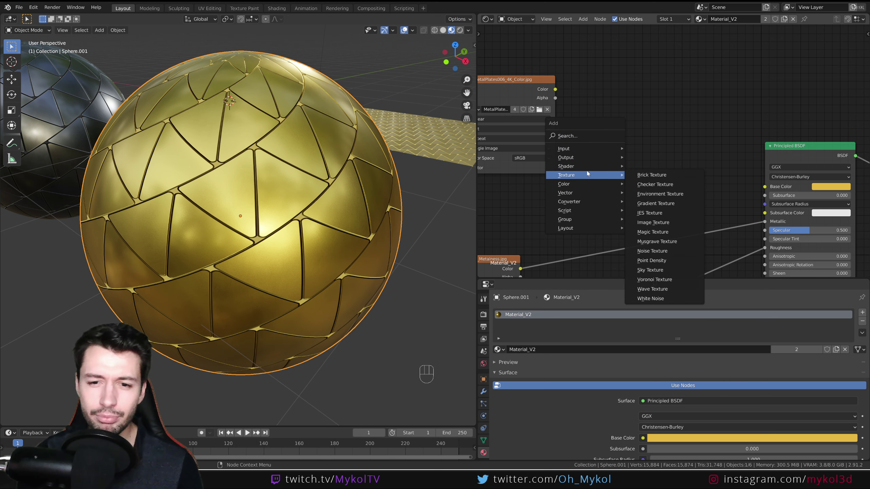
mouse_move(585, 186)
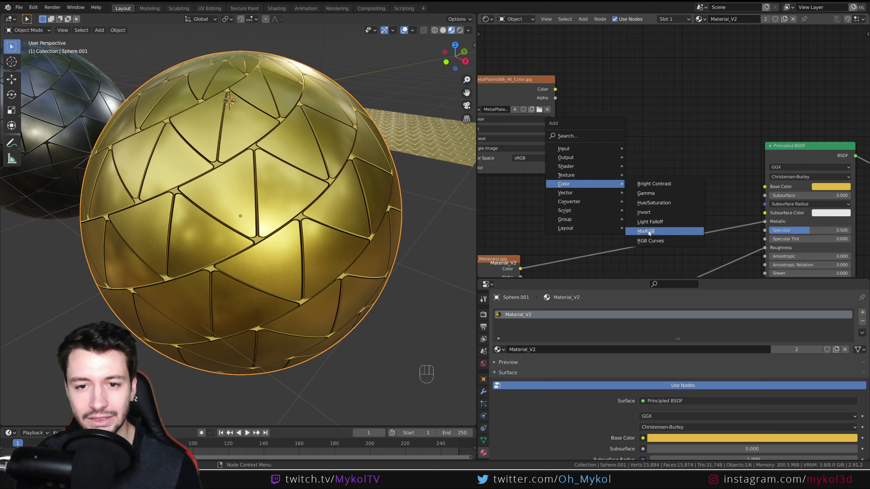
click(576, 136)
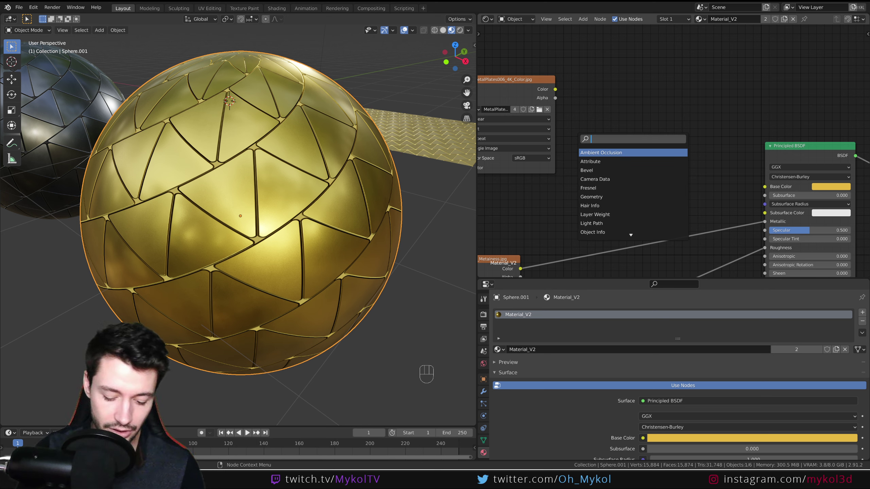
text(mix)
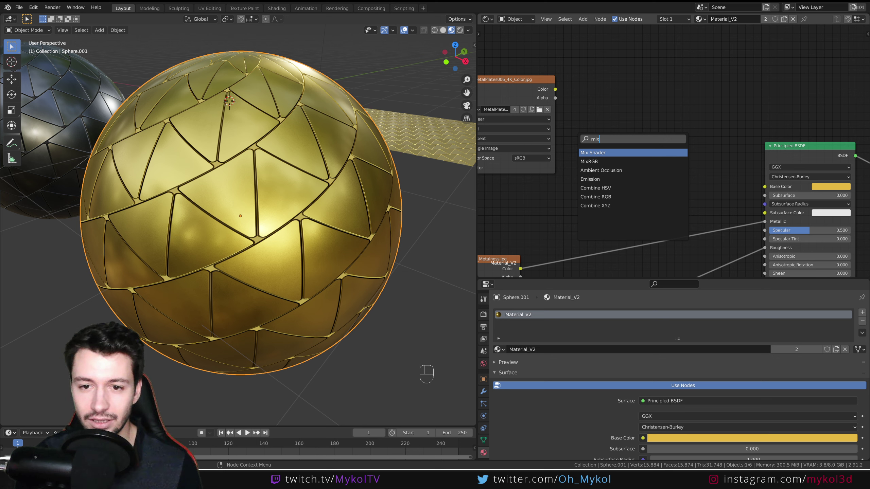
key(Down)
key(Return)
click(648, 129)
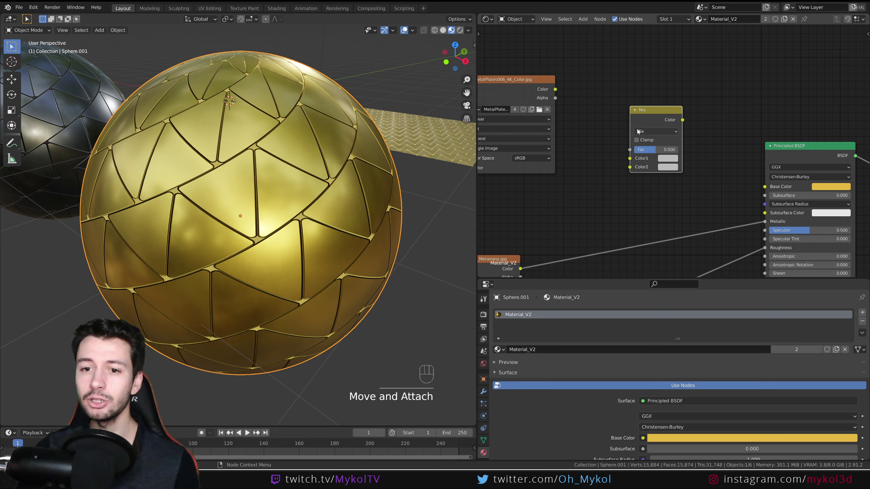
Connect the Mix node's Color output to the Principled BSDF's Base Color.
click(629, 150)
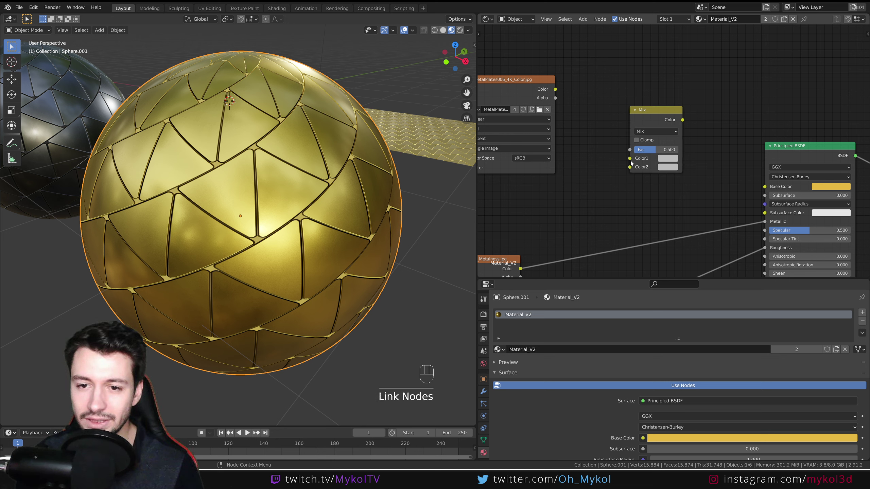
click(629, 158)
click(629, 167)
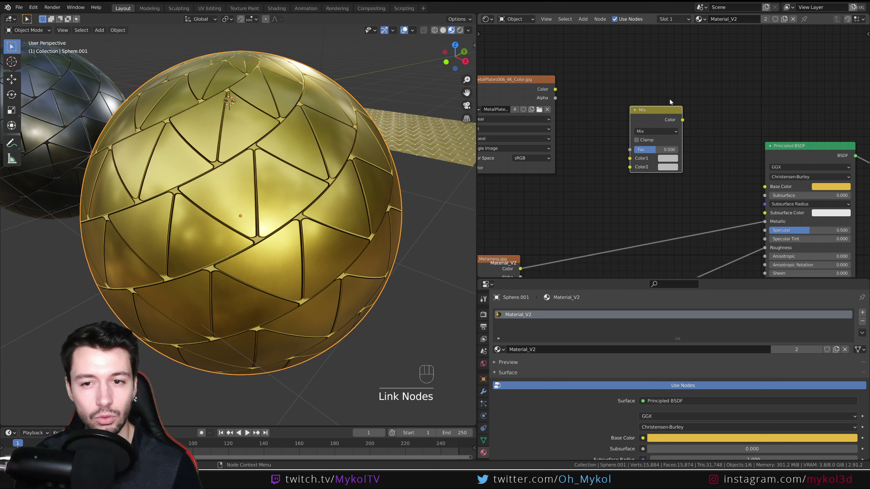
drag(602, 85, 707, 202)
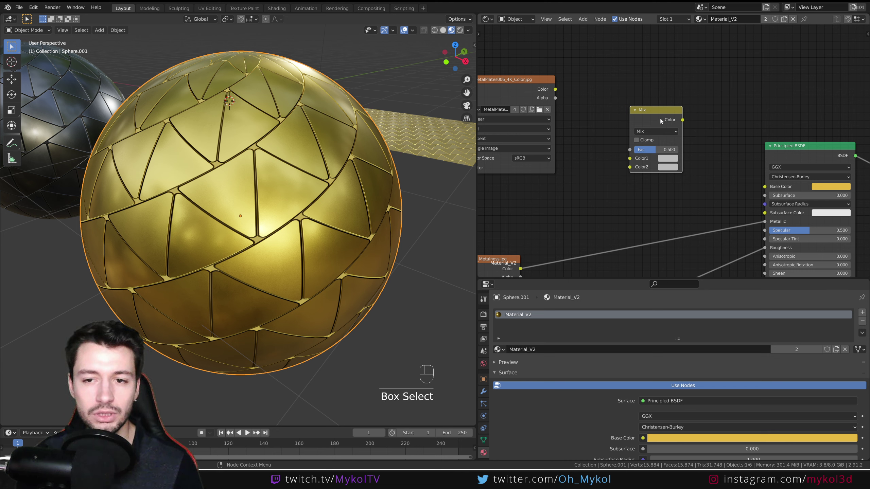
drag(654, 108, 765, 187)
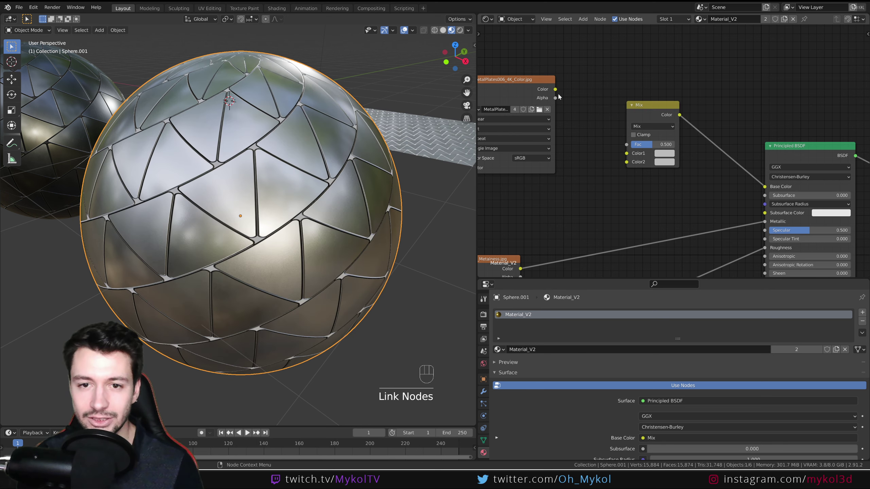
Try the color texture in the Mix node's Color1, unlink it, and set Color1 to red and Color2 to green.
drag(555, 89, 626, 154)
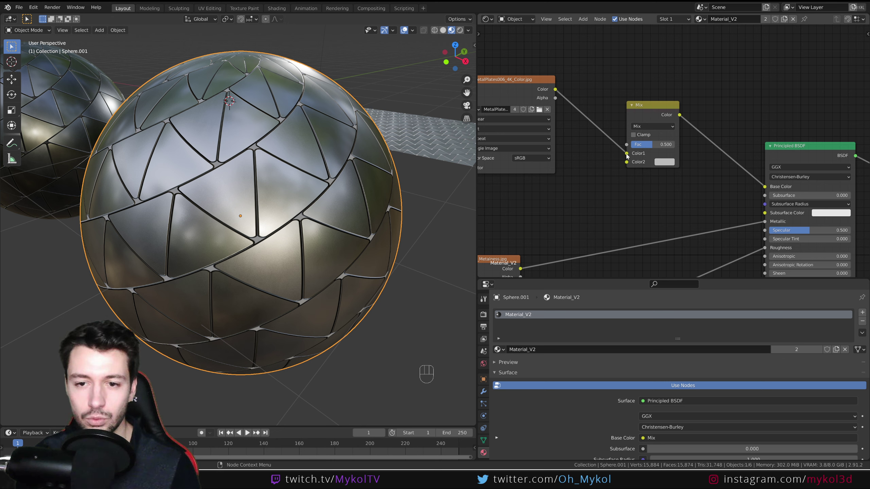
drag(626, 154, 574, 114)
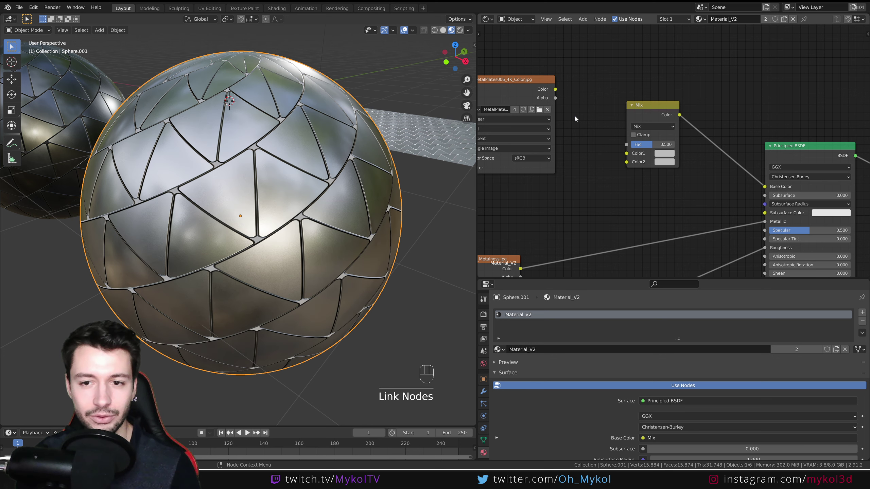
click(664, 153)
click(687, 98)
click(664, 162)
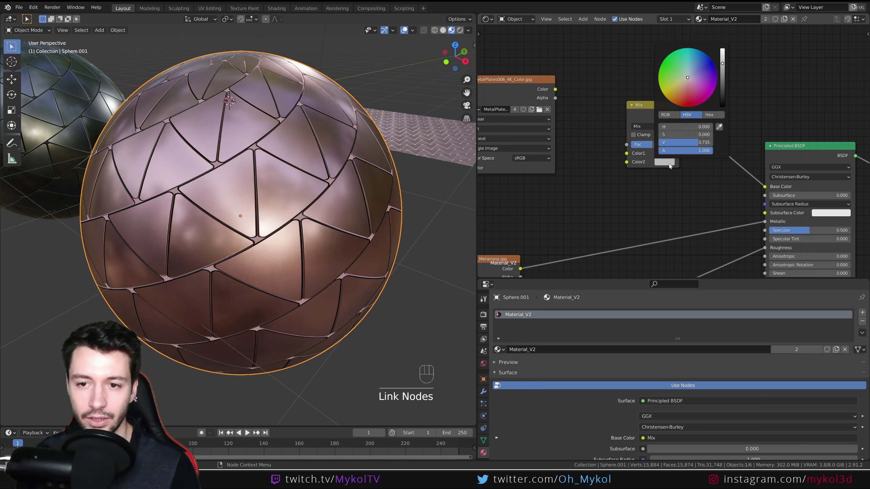
click(663, 61)
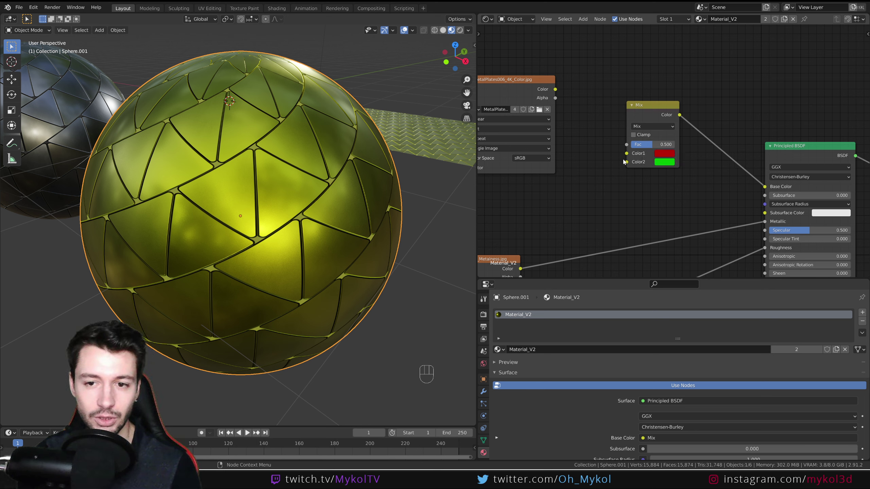
drag(626, 153, 610, 179)
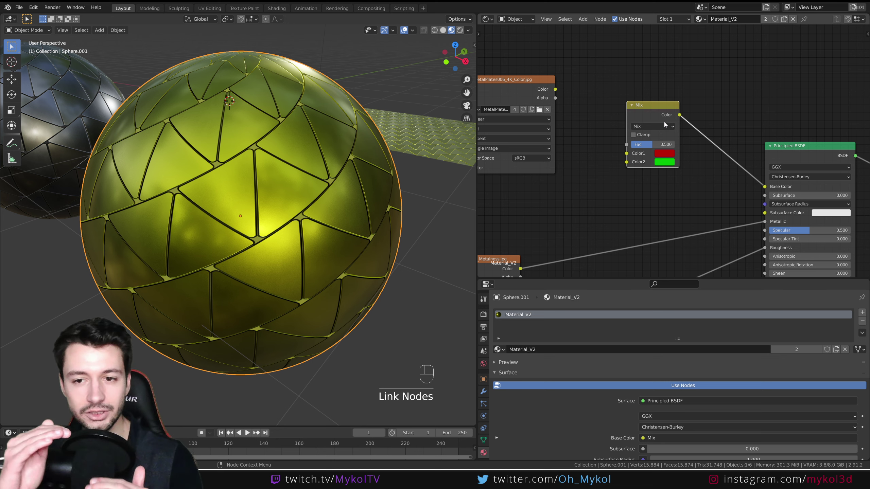
Test the Mix node's Fac at 0, 1 and values in between, and return it to 0.5.
drag(661, 144, 658, 165)
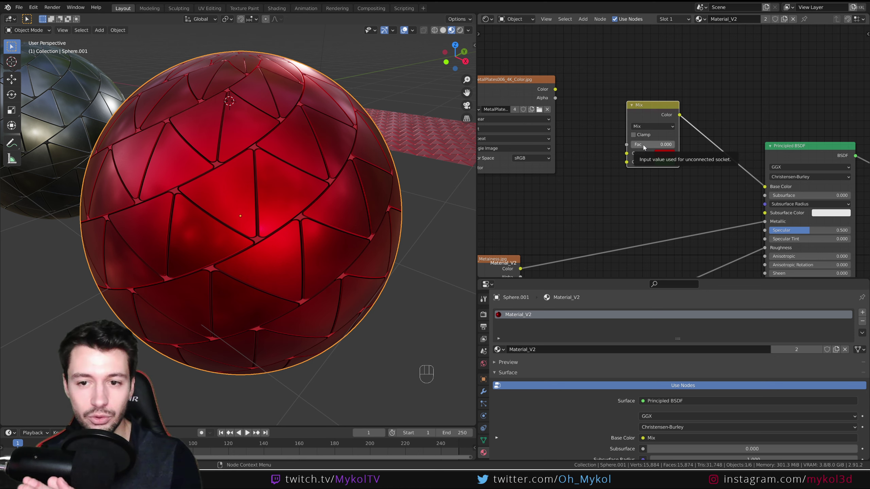
drag(643, 147, 676, 145)
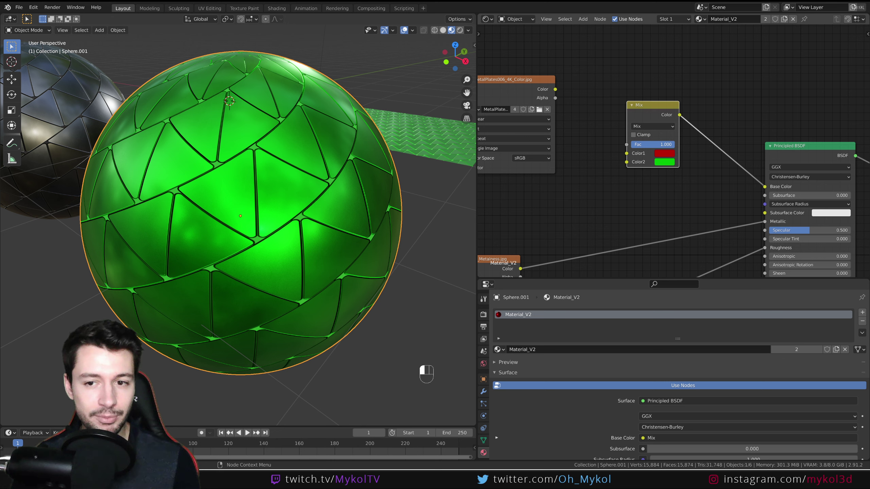
drag(676, 144, 662, 144)
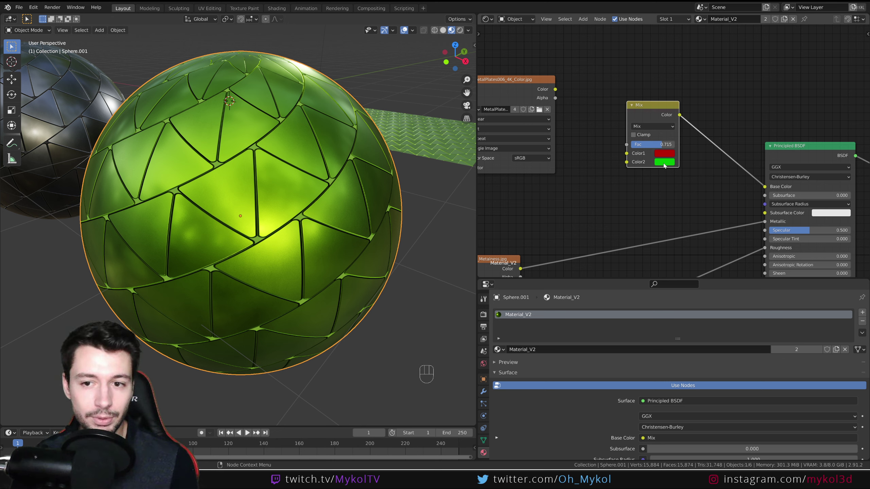
mouse_move(659, 144)
mouse_down()
mouse_move(644, 144)
mouse_move(657, 145)
mouse_up()
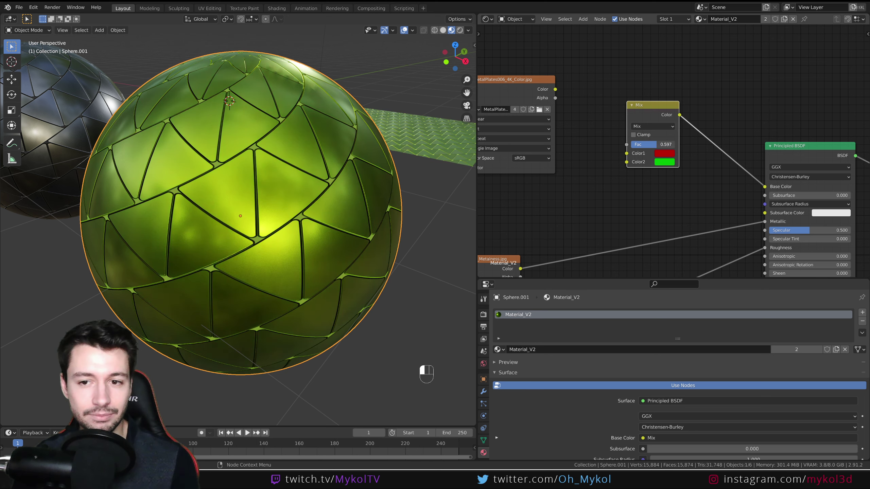
click(657, 145)
text(00)
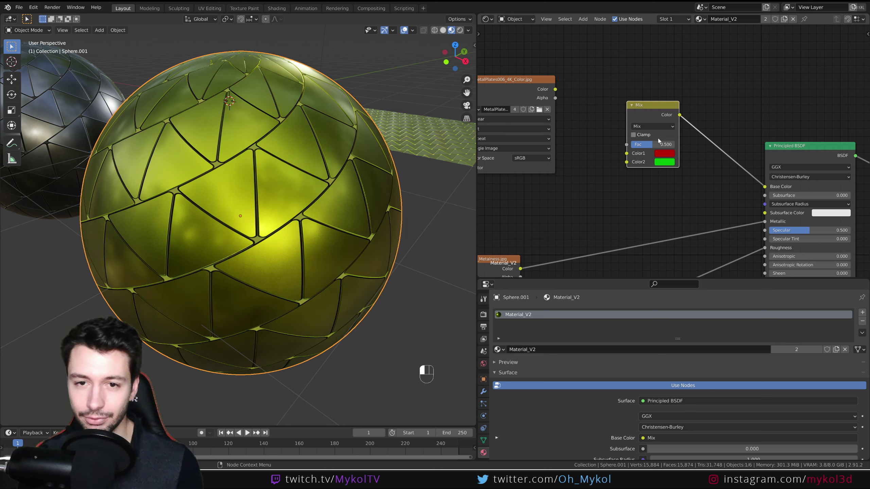
Connect the color texture to the Mix node's Color1, try a high Fac, and set it to about 0.224.
drag(537, 79, 626, 154)
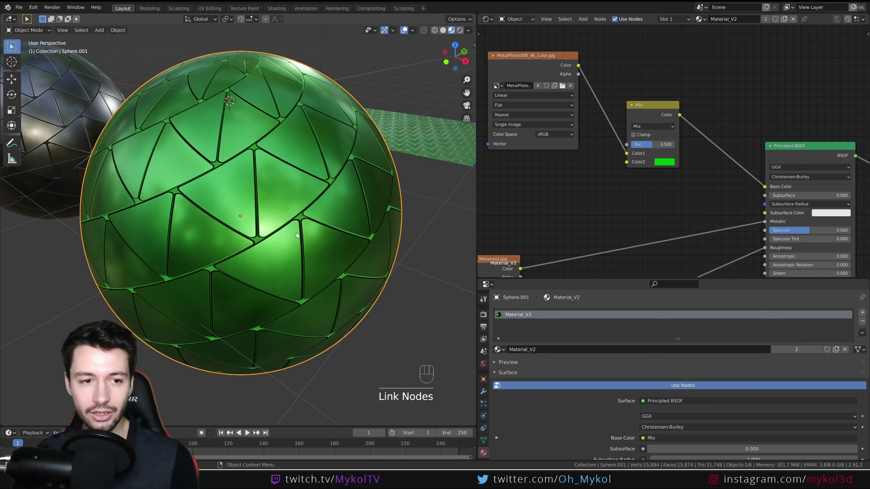
middle_drag(348, 201, 308, 187)
mouse_move(655, 144)
mouse_down()
mouse_move(637, 145)
mouse_move(670, 145)
mouse_up()
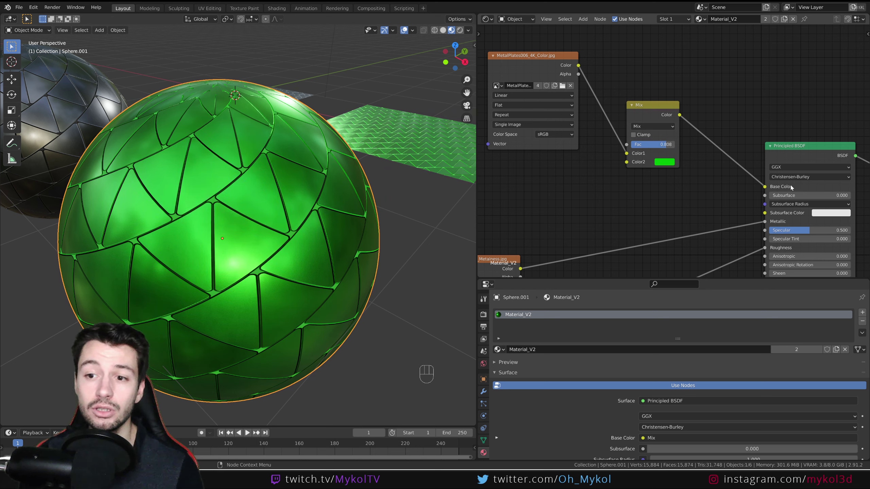
drag(667, 145, 645, 145)
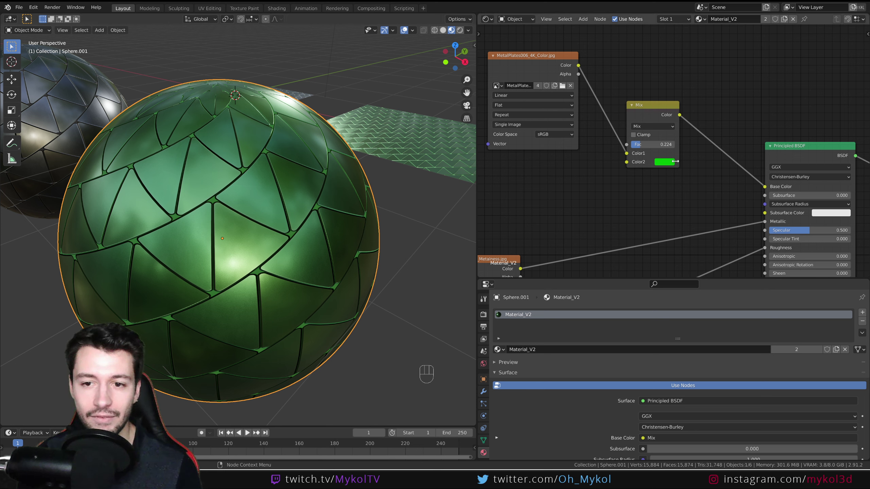
Darken the Mix node's green Color2 to a value of about 0.371 and check the plates on the sphere.
click(664, 162)
drag(722, 70, 699, 69)
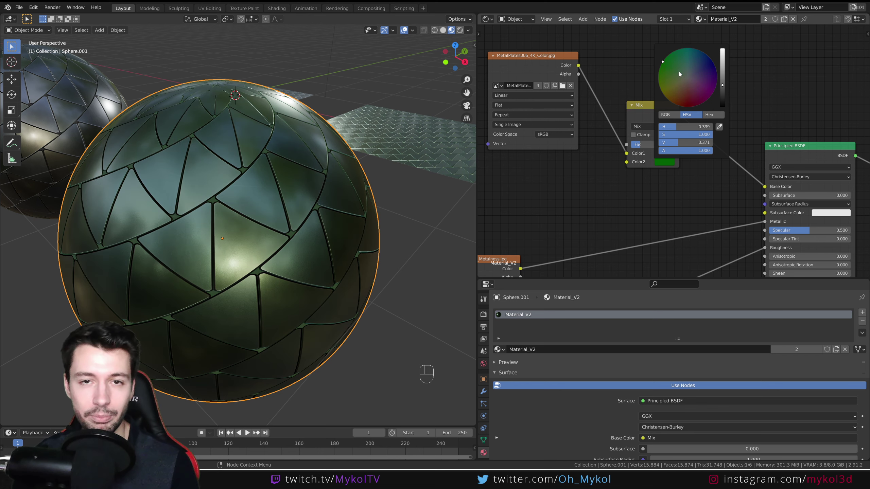
mouse_move(369, 236)
middle_down()
mouse_move(373, 230)
mouse_move(331, 256)
mouse_move(351, 258)
mouse_move(353, 242)
mouse_move(278, 242)
mouse_move(380, 239)
middle_up()
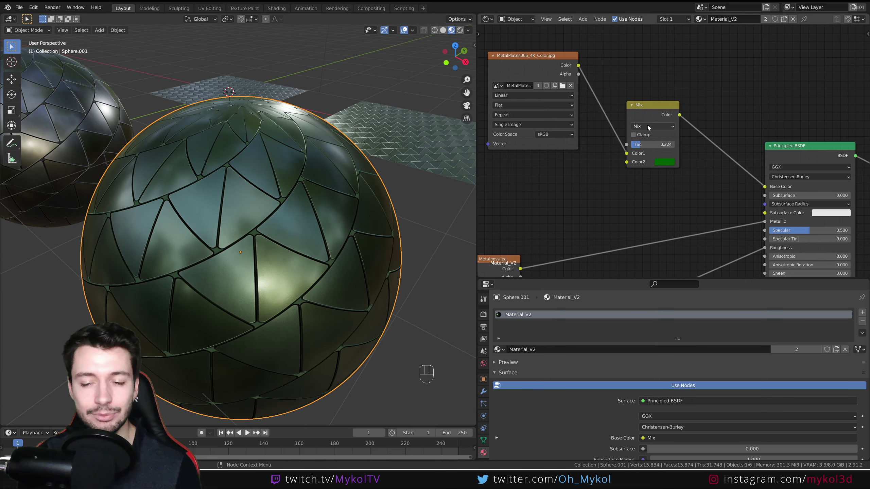
Move the color texture node level with the Mix node, and browse the blending modes, keeping Mix.
drag(626, 144, 597, 65)
drag(553, 59, 553, 117)
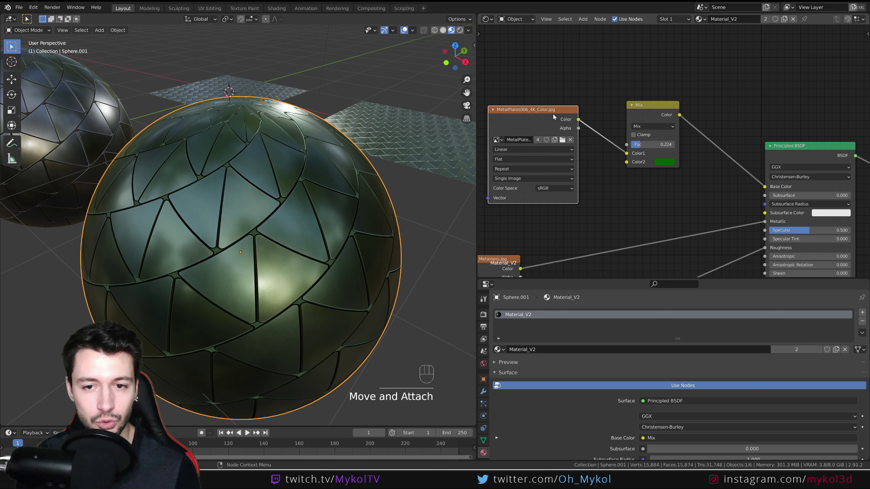
click(645, 126)
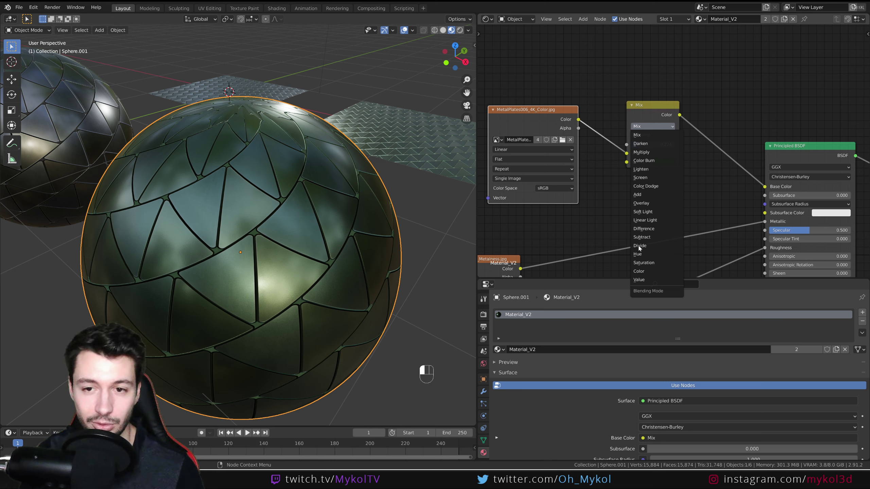
click(648, 145)
click(646, 128)
click(650, 134)
Change the Mix node's Color2 to a dark red and set Fac to about 0.518.
click(666, 162)
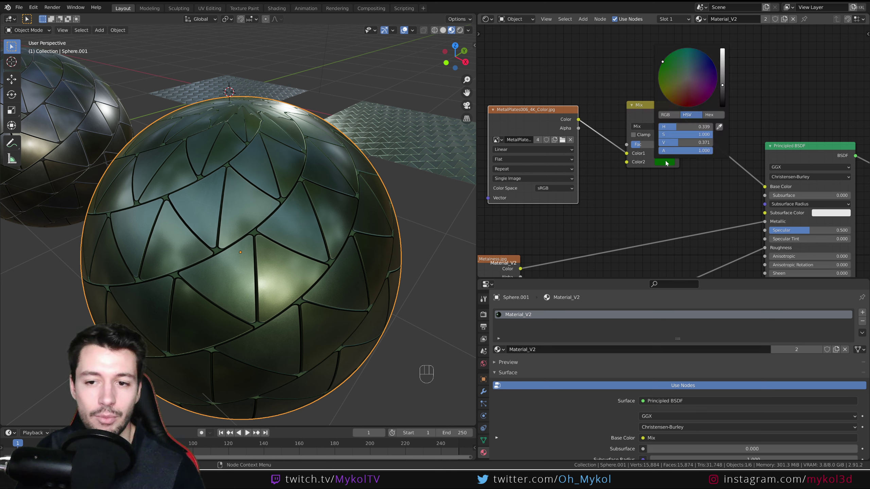
drag(687, 80, 687, 105)
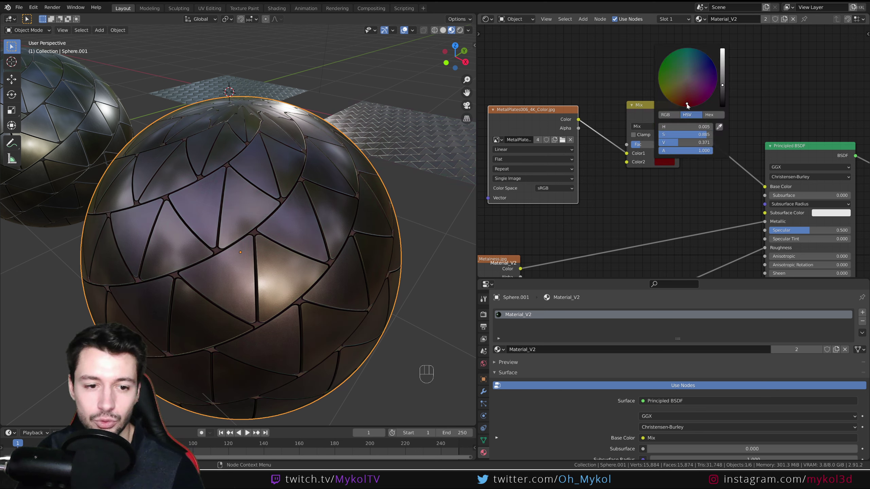
drag(649, 144, 656, 144)
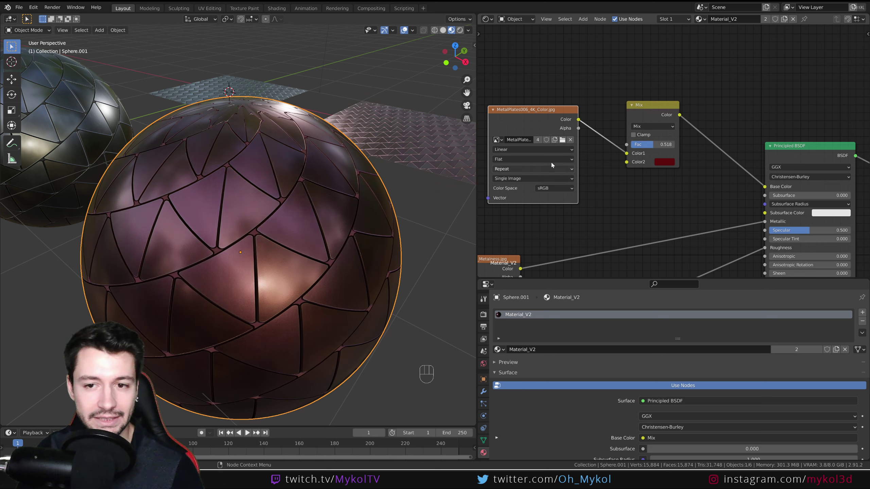
Try Darken blending with Fac at 1.000, inspect the joints between the plates, and compare it with Mix blending.
click(644, 126)
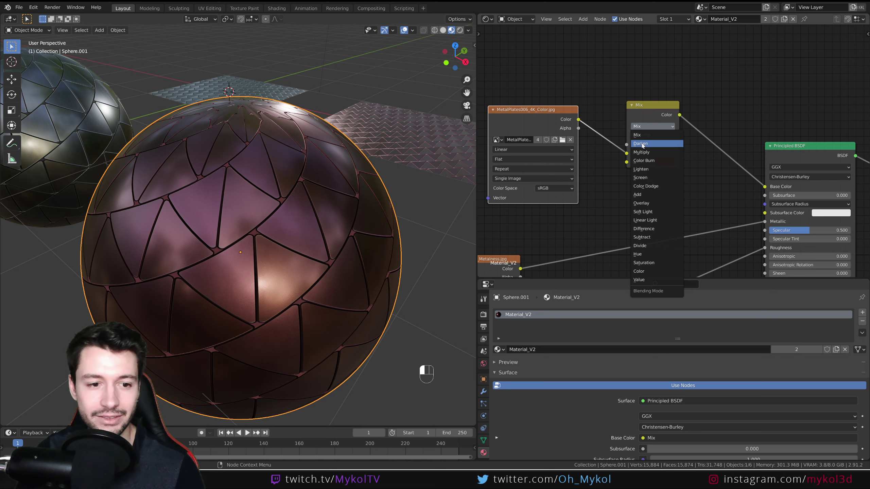
click(640, 144)
middle_drag(297, 276, 294, 272)
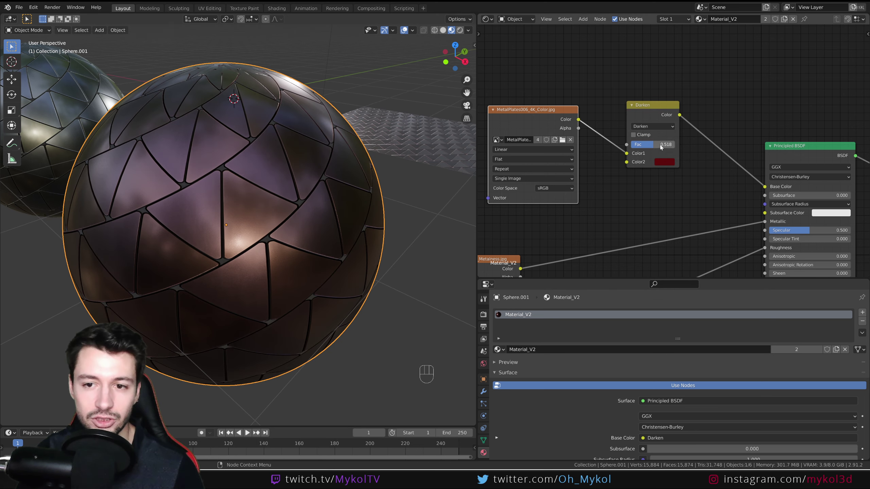
drag(657, 144, 685, 145)
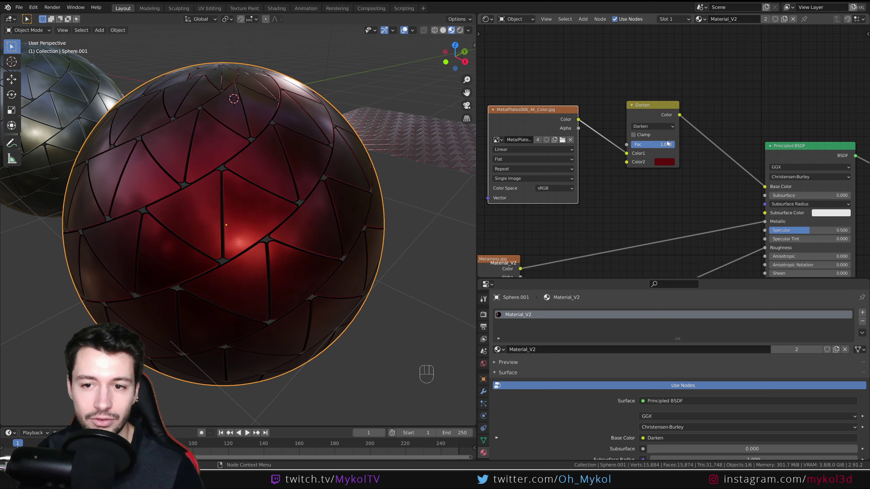
scroll(344, 259, up, 3)
scroll(344, 259, down, 3)
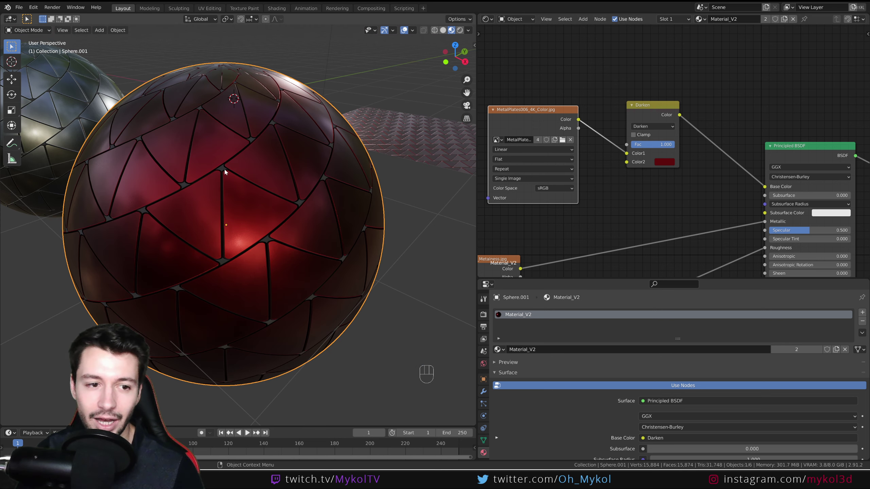
scroll(299, 207, up, 5)
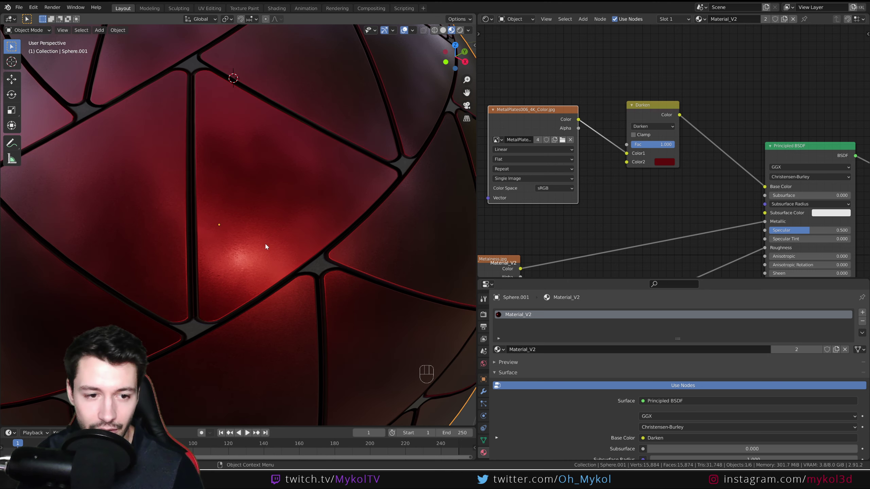
click(652, 126)
click(644, 127)
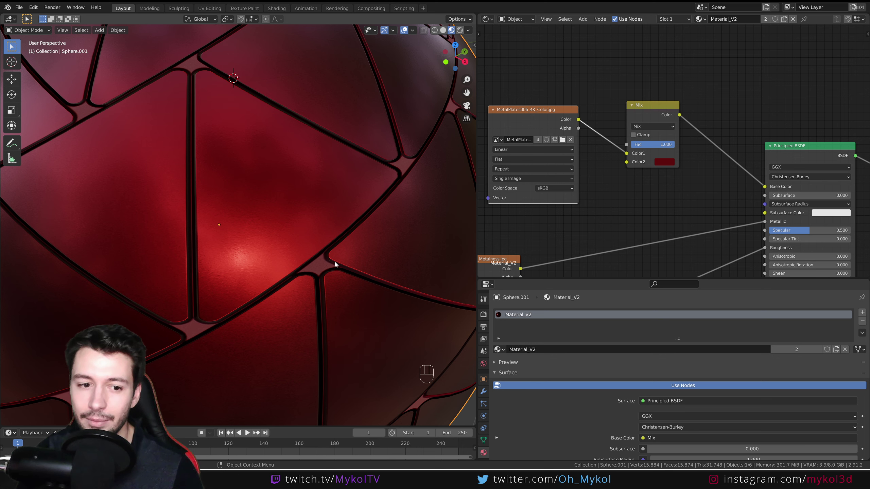
Try Multiply blending on the color node and brighten its red Color2 to a value of about 0.933.
click(652, 126)
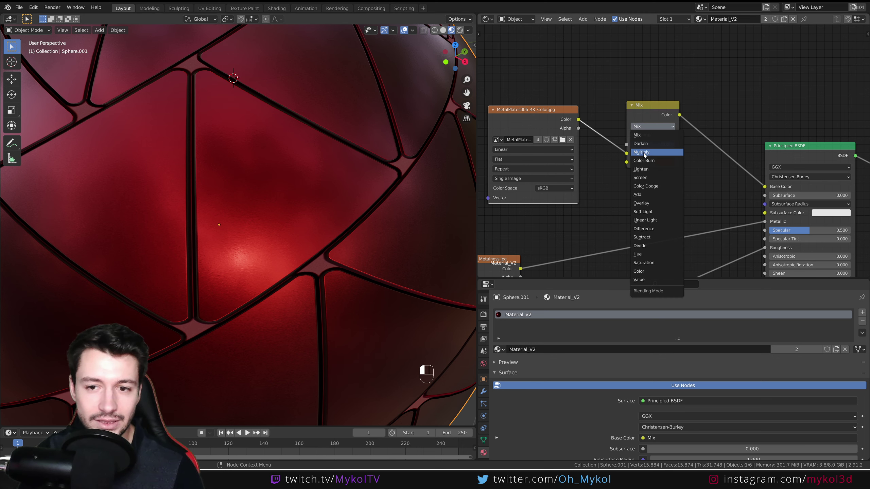
click(643, 152)
scroll(340, 252, down, 5)
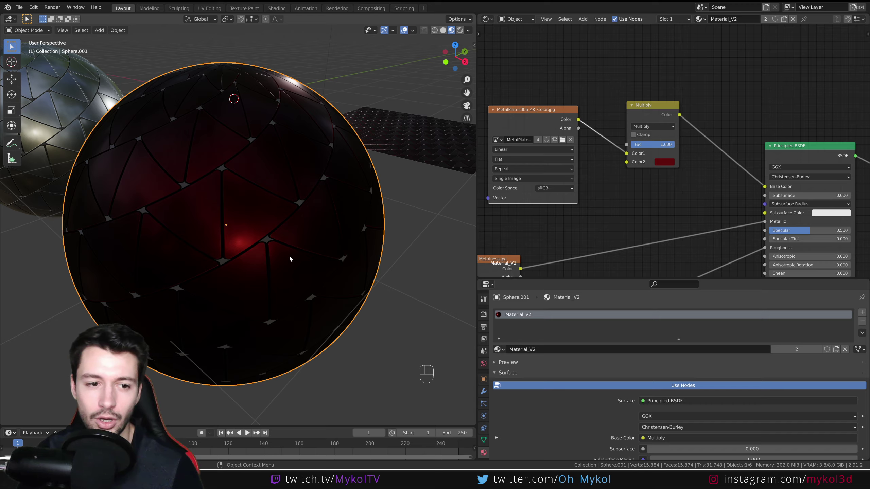
middle_drag(289, 259, 399, 233)
click(664, 162)
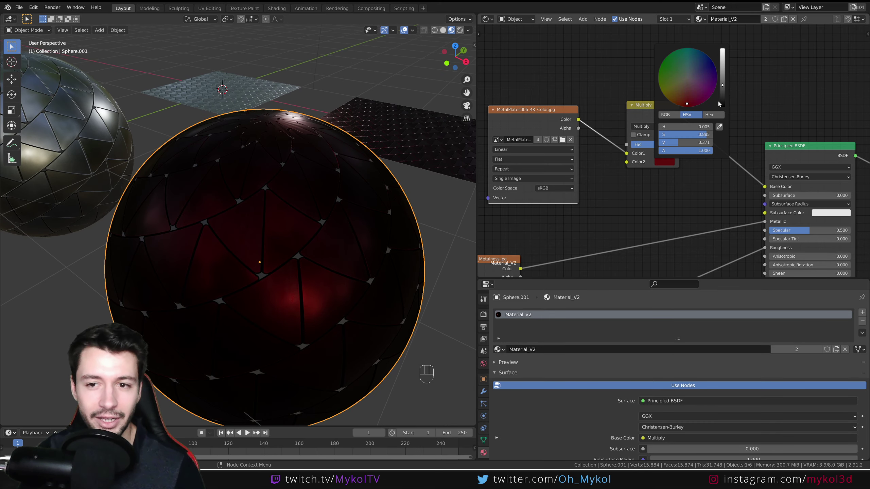
drag(724, 90, 723, 50)
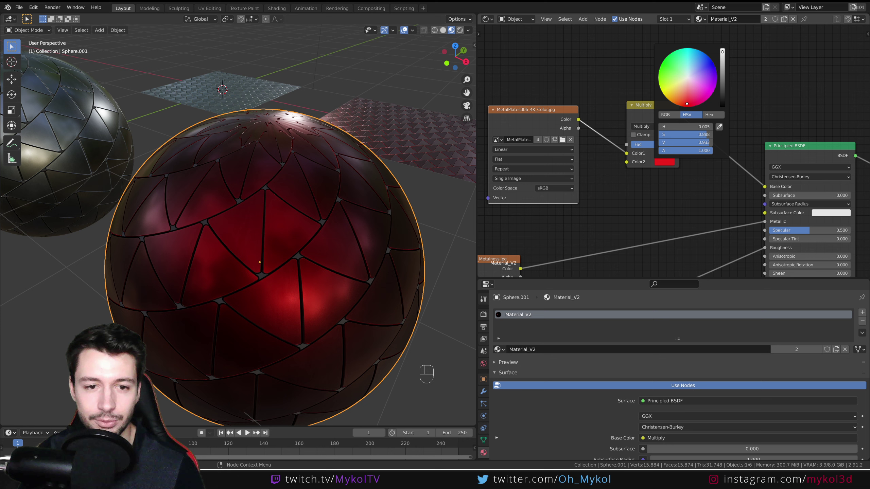
Set the blending node to Darken with Fac about 0.864, and darken its red Color2 to a value of about 0.524.
drag(549, 114, 534, 83)
mouse_move(659, 144)
mouse_down()
mouse_move(642, 144)
mouse_move(668, 144)
mouse_up()
click(652, 126)
click(653, 141)
click(669, 160)
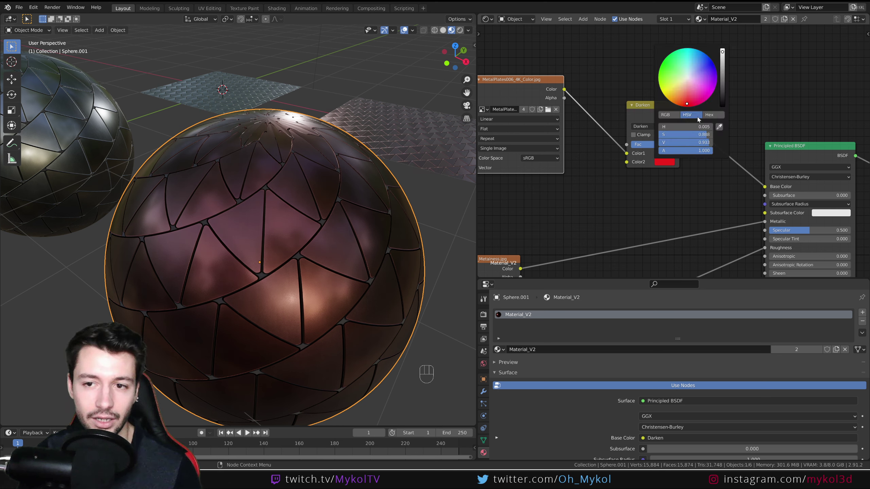
mouse_move(722, 72)
mouse_down()
mouse_move(723, 89)
mouse_move(723, 78)
mouse_up()
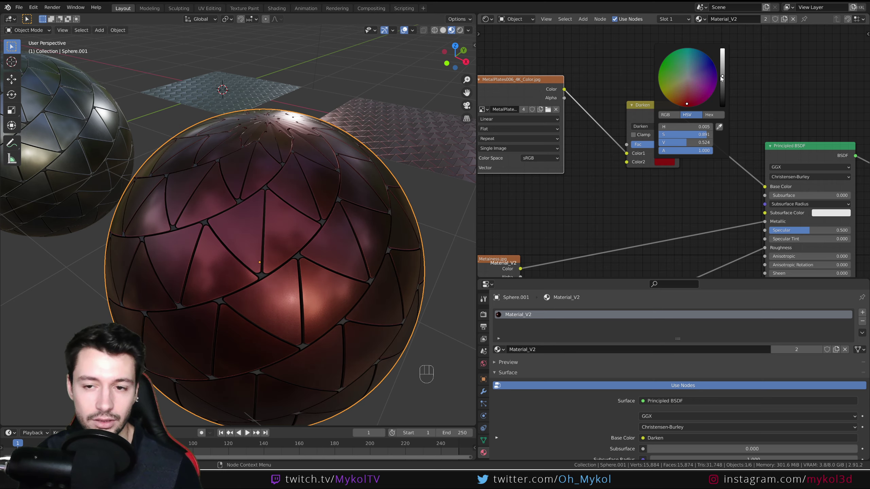
scroll(344, 193, down, 5)
middle_drag(369, 225, 410, 218)
scroll(277, 227, up, 2)
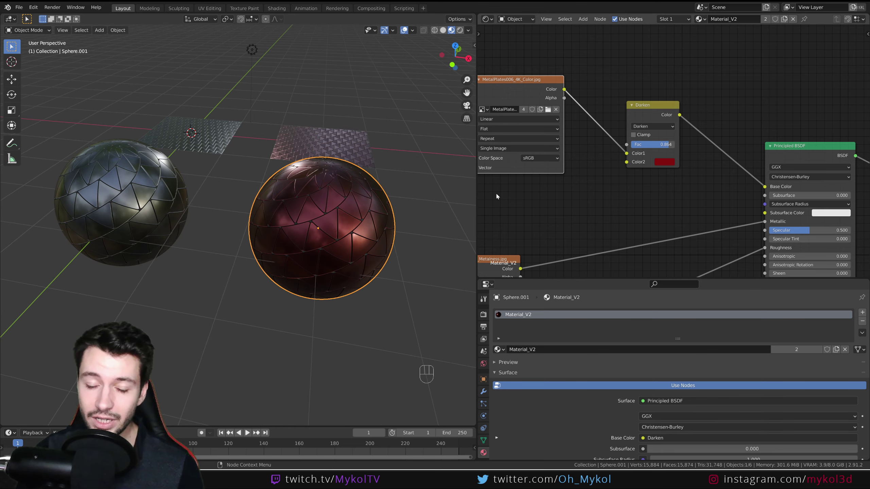
Rearrange the color texture node and the Darken node so they sit close together above the other texture nodes.
scroll(593, 178, down, 1)
scroll(593, 178, down, 2)
middle_drag(609, 209, 618, 154)
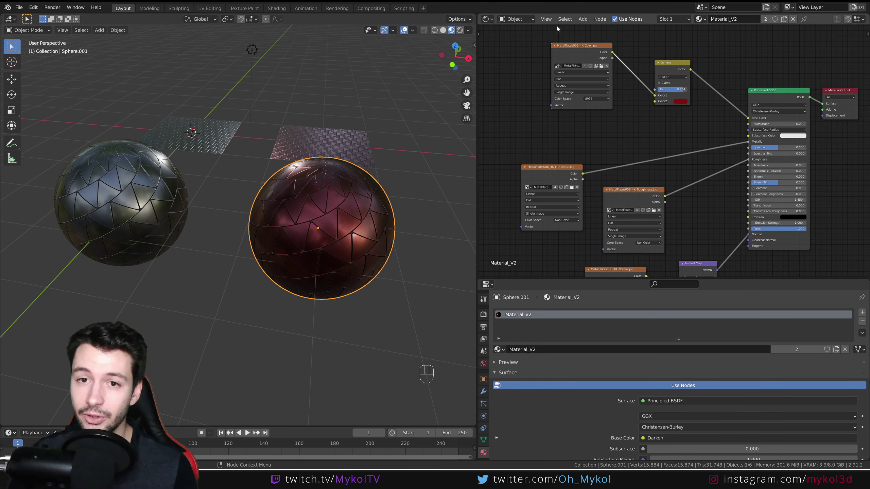
drag(583, 50, 557, 64)
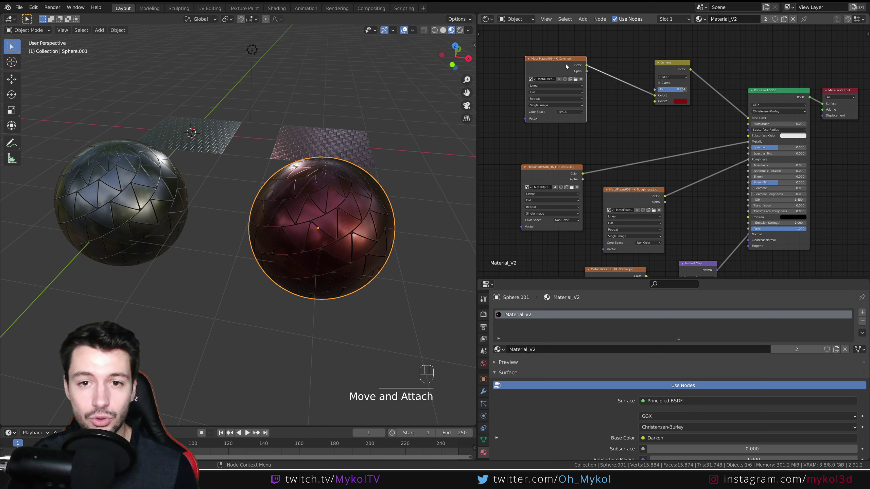
click(161, 161)
click(270, 187)
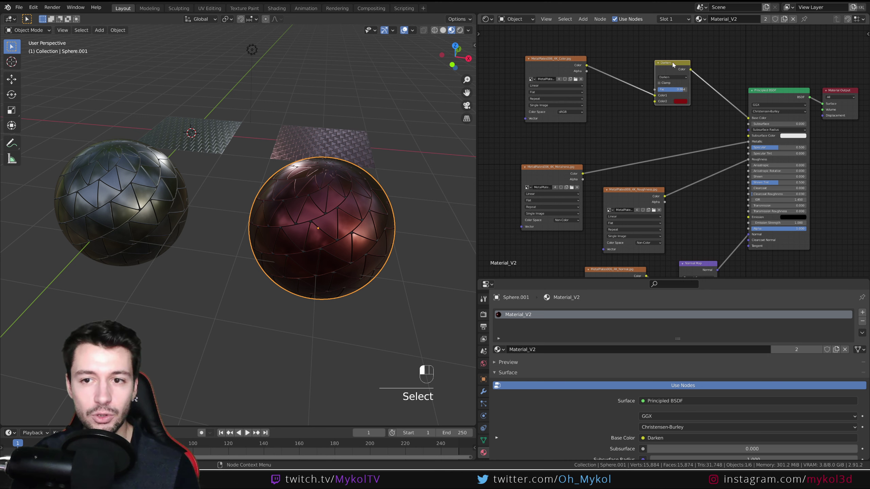
drag(677, 64, 655, 65)
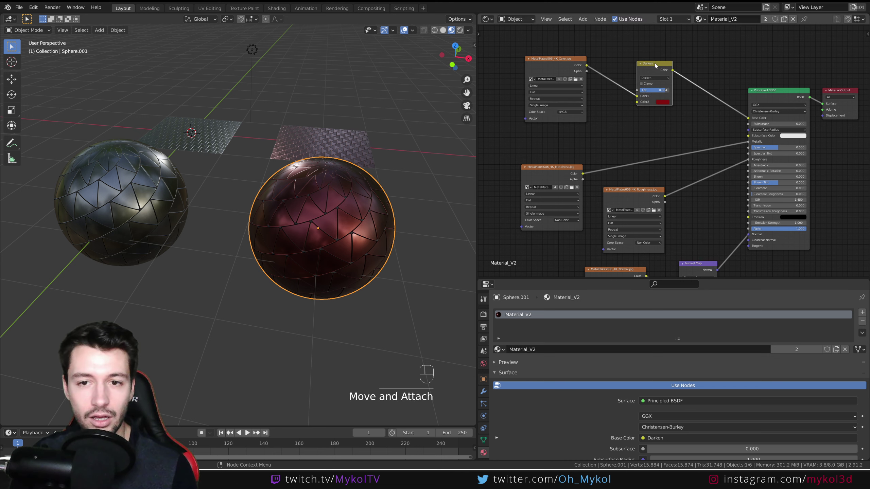
drag(550, 63, 558, 62)
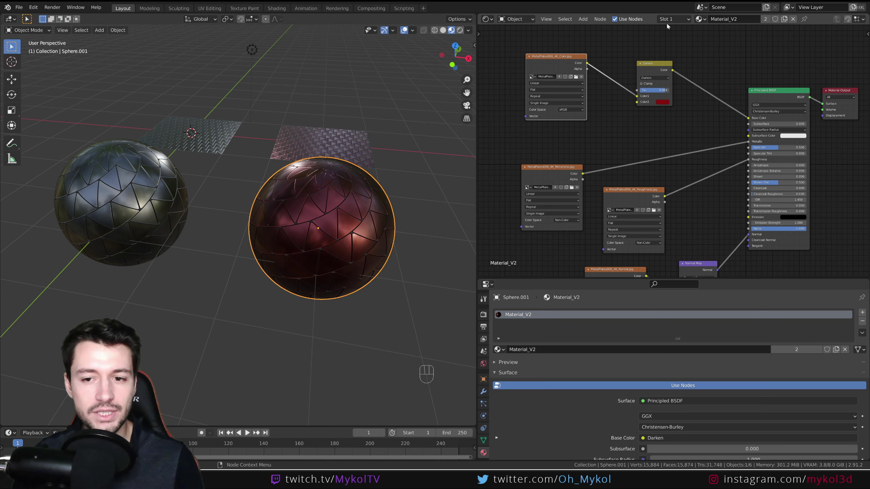
Duplicate the red sphere and the red plane together, and place the copies beside the originals along the X axis.
middle_drag(398, 212, 323, 224)
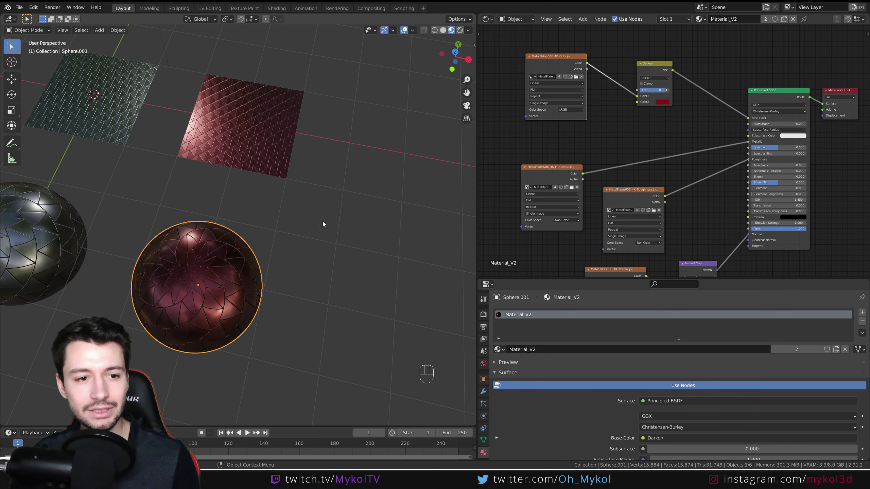
shift+click(254, 140)
key(shift+d)
key(shift+x)
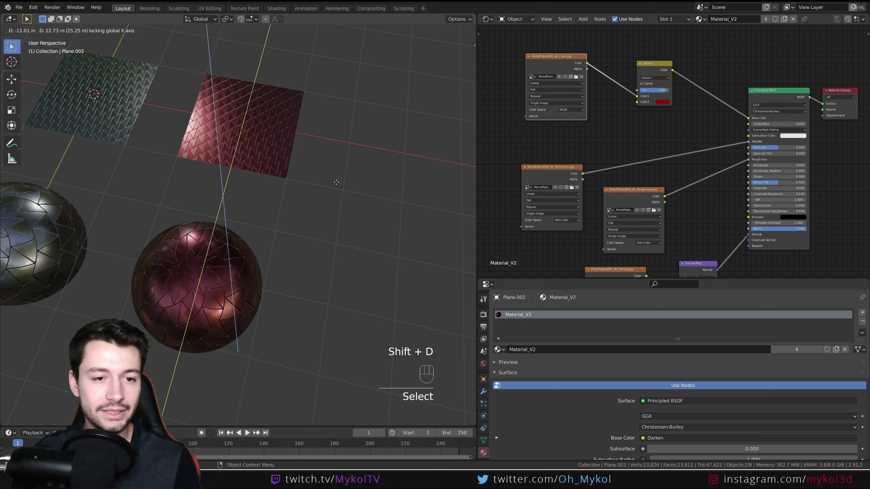
click(443, 226)
shift+middle_drag(443, 226, 342, 187)
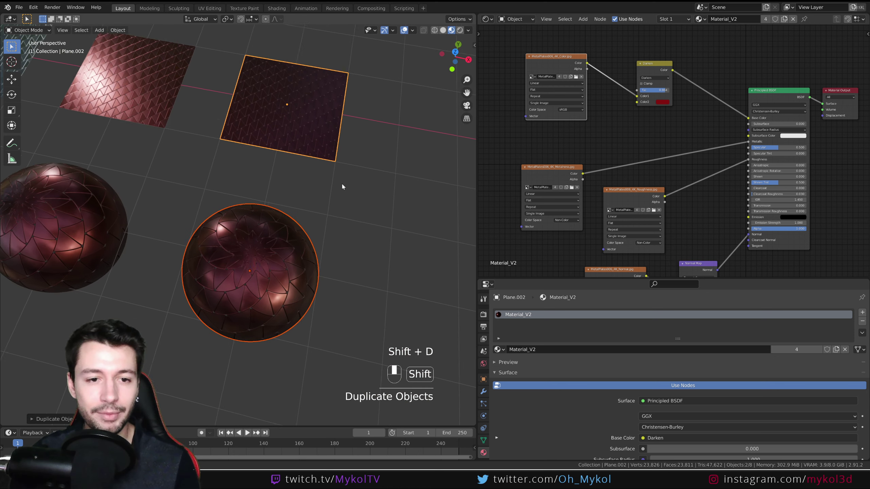
Make the duplicated sphere's material a separate copy and rename it Material_V3.
click(280, 248)
middle_drag(280, 247, 288, 149)
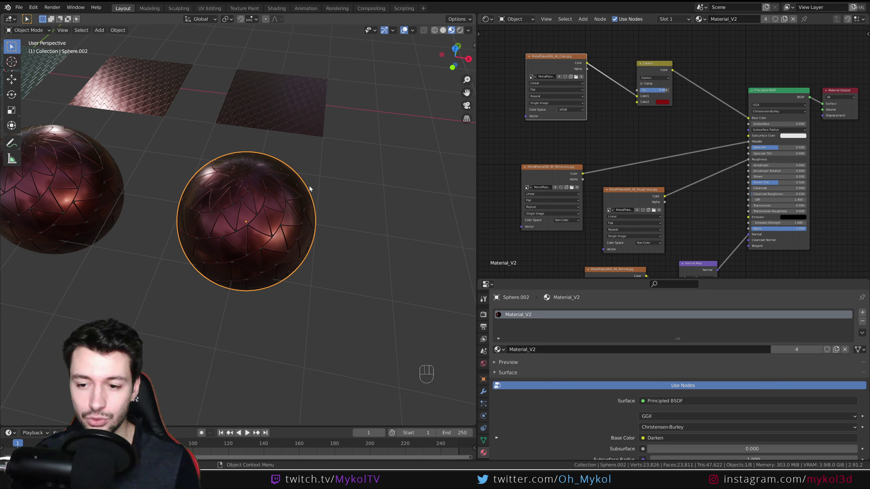
click(797, 349)
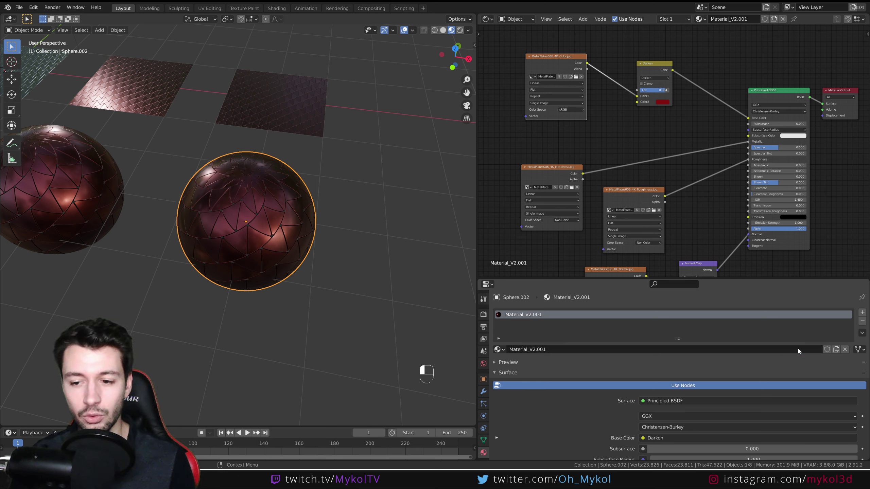
double_click(576, 351)
drag(533, 350, 550, 350)
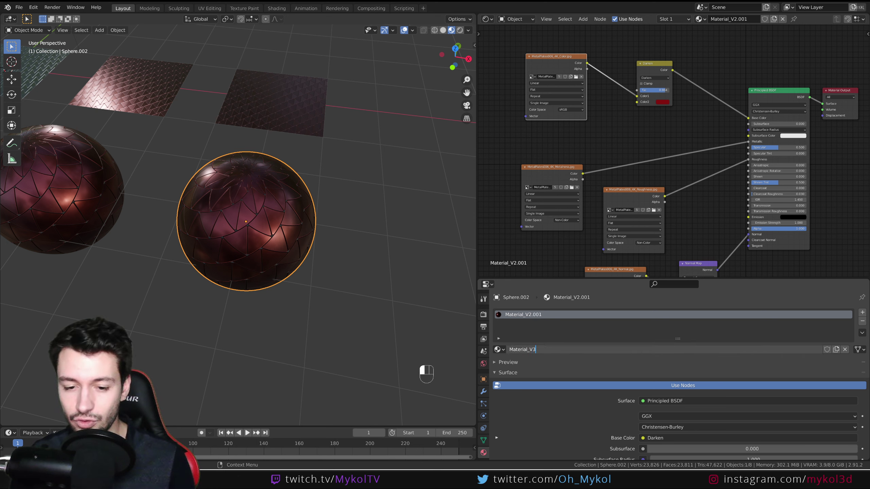
key(Return)
Assign Material_V3 to the duplicated plane.
click(294, 113)
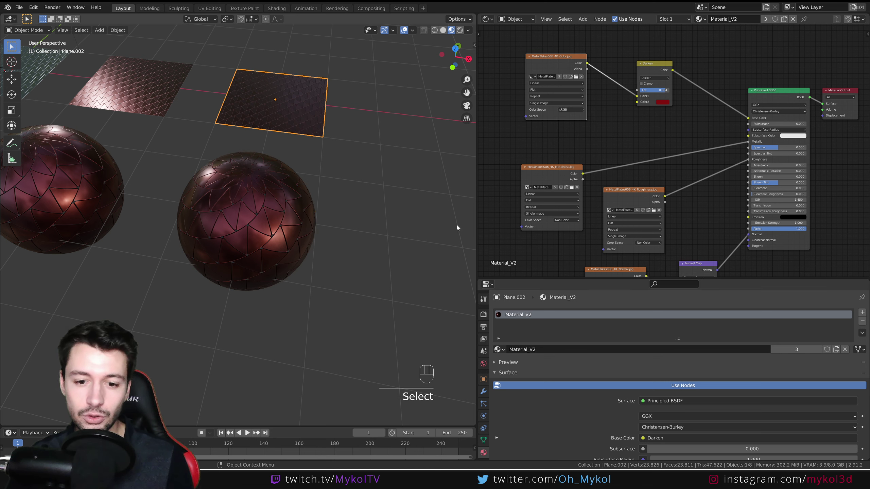
click(498, 349)
click(521, 413)
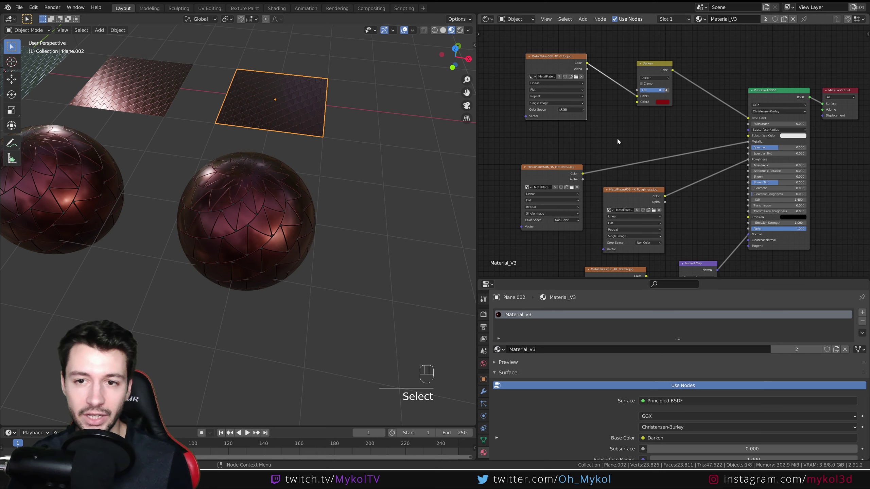
Move the color texture node up and away from the Darken node to free space for another node.
middle_drag(618, 134, 660, 208)
scroll(660, 203, up, 3)
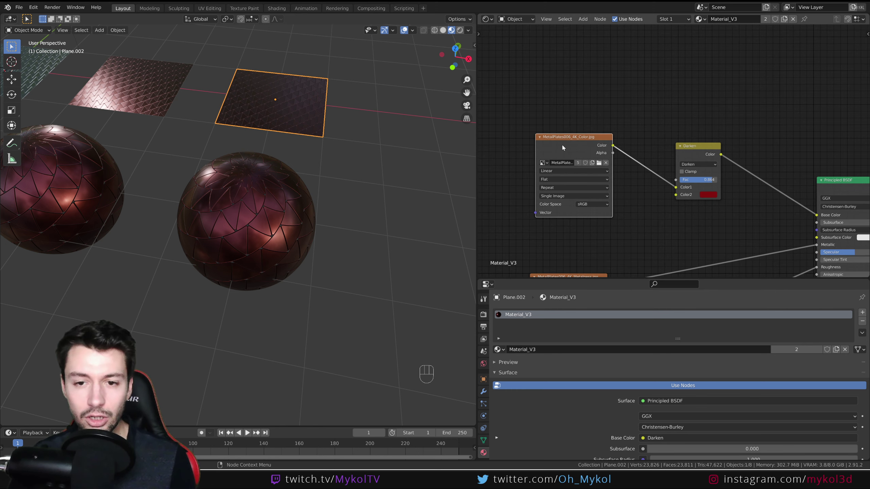
drag(563, 142, 510, 93)
middle_drag(650, 205, 698, 141)
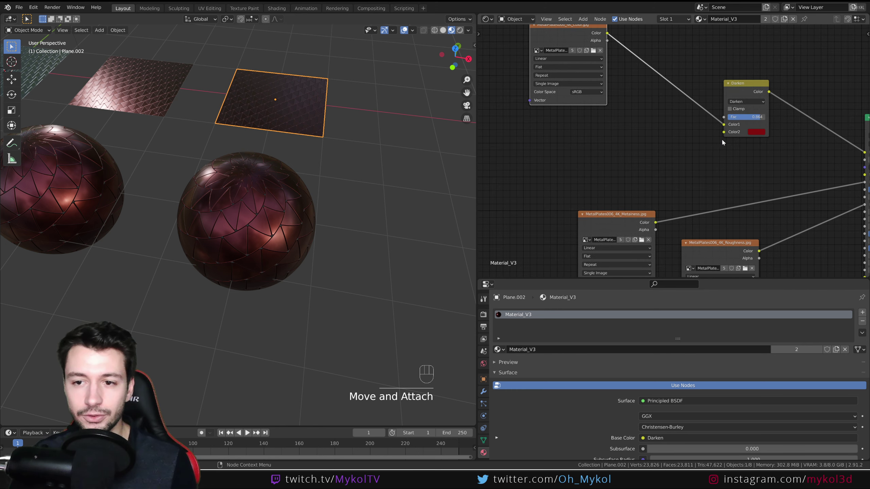
click(723, 136)
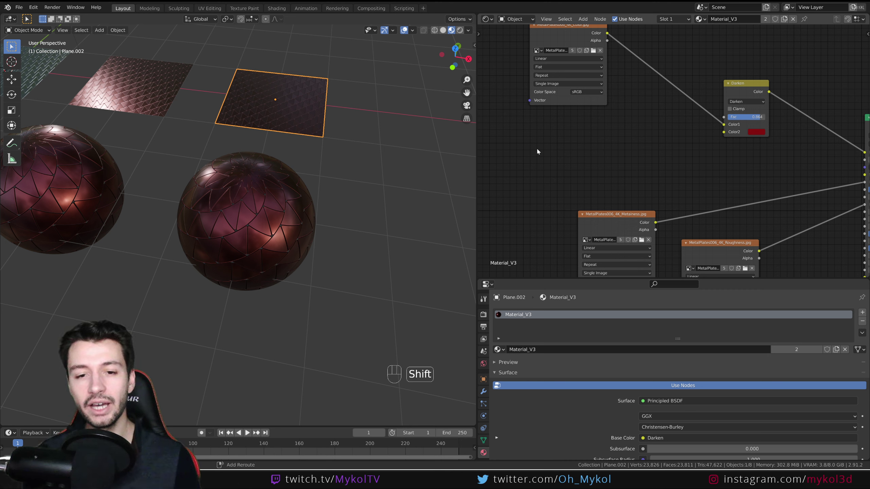
Add a Gradient Texture node and place it below the color texture node.
key(shift+a)
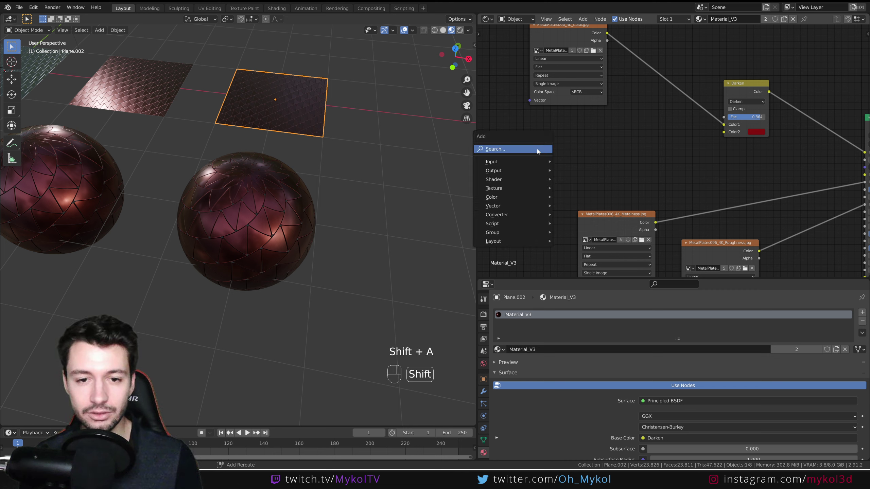
click(537, 149)
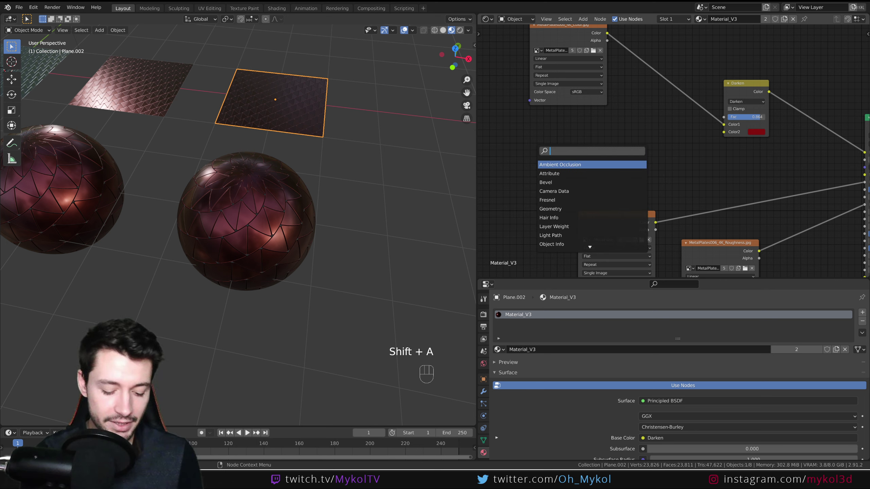
text(grad)
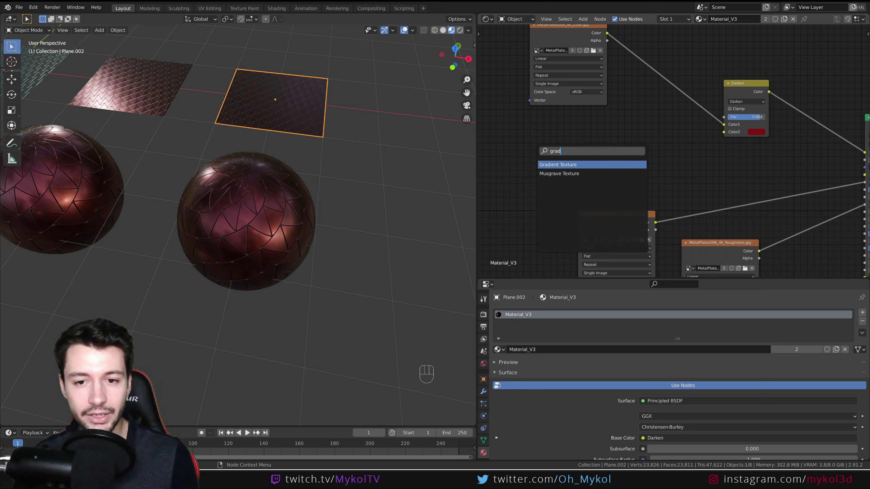
key(Return)
click(555, 145)
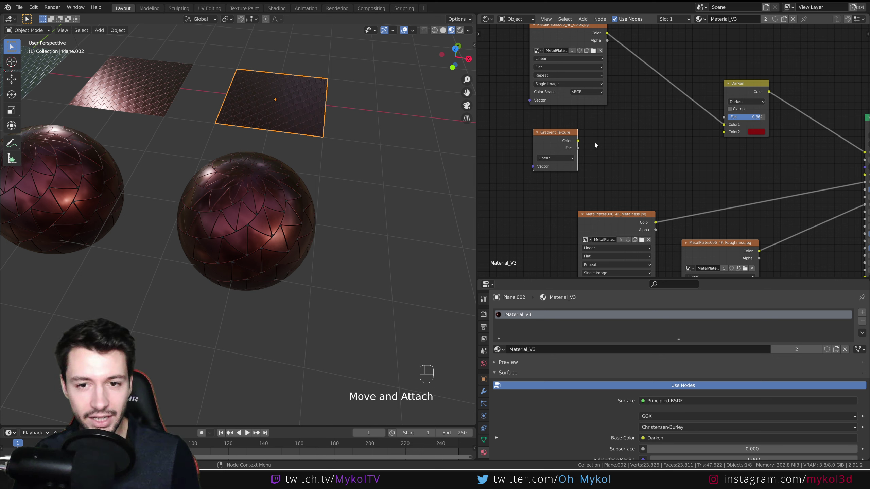
Connect the Gradient Texture's Color to the Darken node's Color2 and check the effect on the duplicated plane.
drag(578, 141, 723, 131)
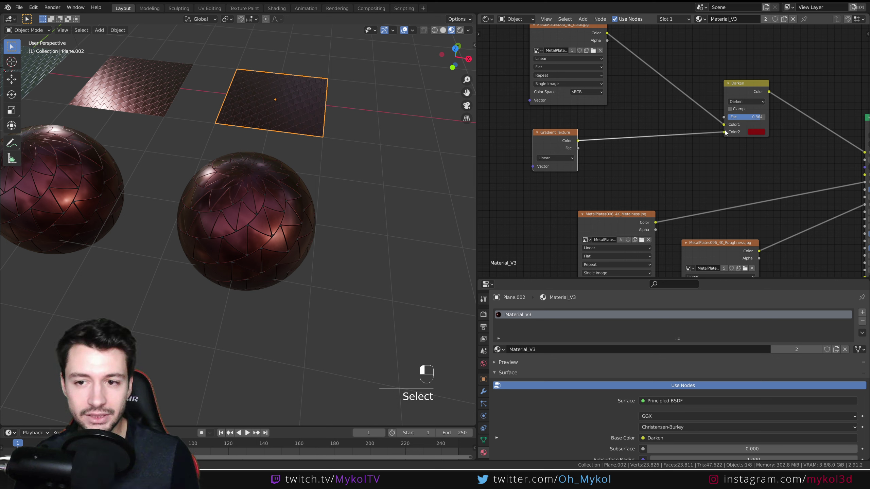
middle_drag(291, 149, 306, 158)
scroll(288, 127, up, 3)
shift+middle_drag(265, 87, 218, 225)
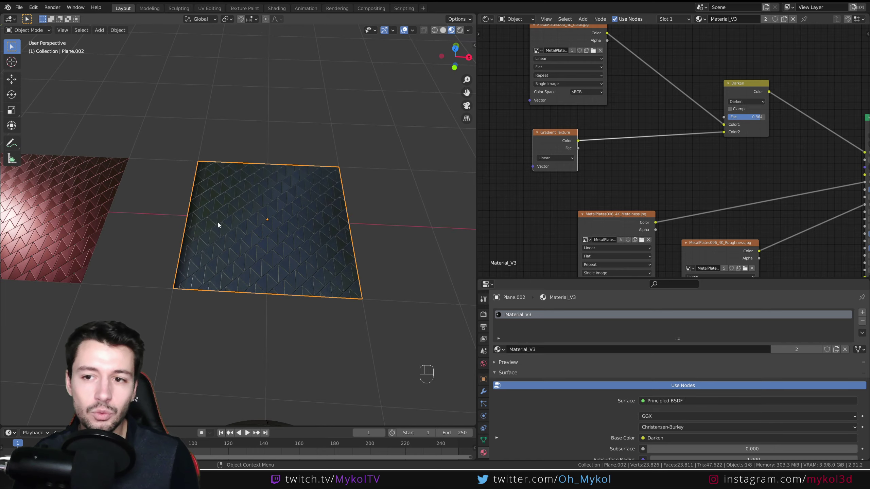
View the duplicated plane from another angle and move the Gradient Texture node farther from the Darken node.
middle_drag(341, 242, 322, 231)
middle_drag(369, 194, 302, 221)
shift+middle_drag(130, 258, 196, 266)
drag(553, 138, 527, 137)
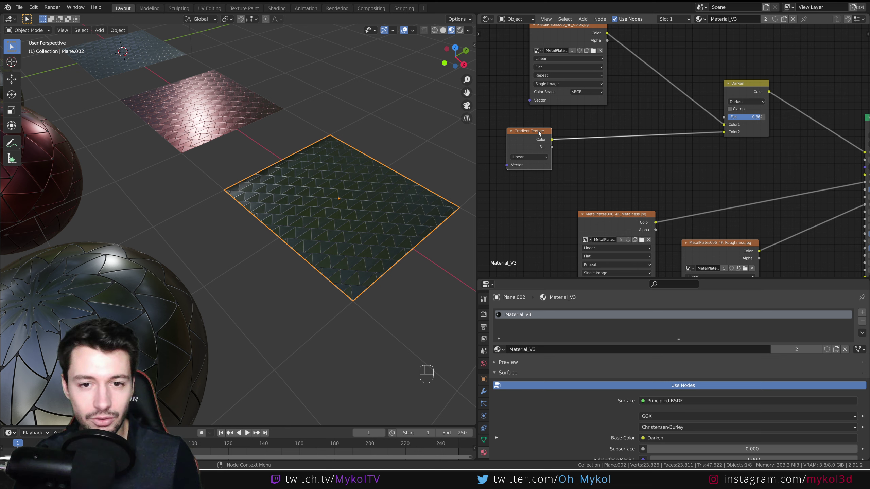
Add a ColorRamp node and insert it into the link between the Gradient Texture and the Darken node's Color2.
key(shift+a)
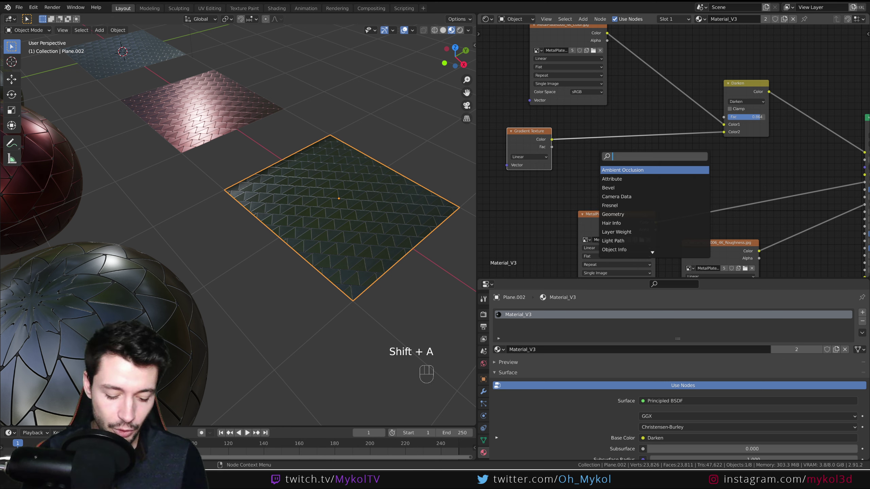
text(color)
key(Down)
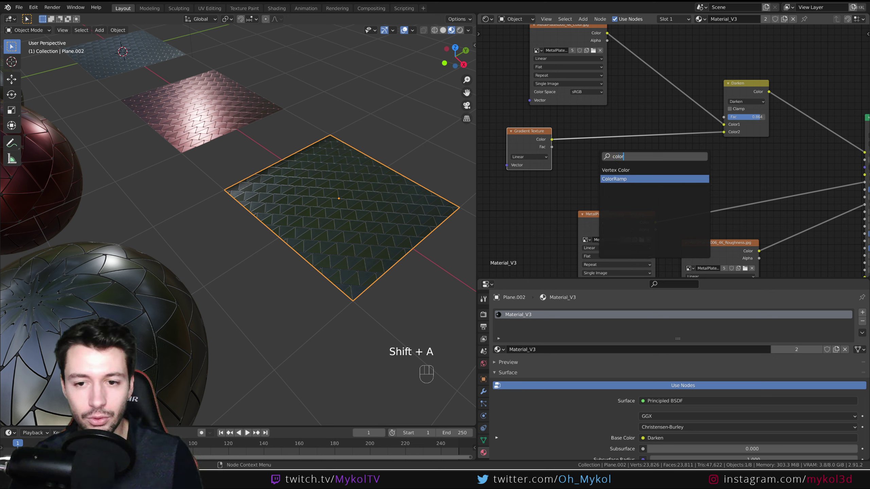
key(Return)
click(621, 130)
drag(638, 107, 635, 127)
Connect the Gradient Texture's Fac output to the ColorRamp's Fac input and shift the Gradient Texture node slightly down.
drag(552, 147, 594, 189)
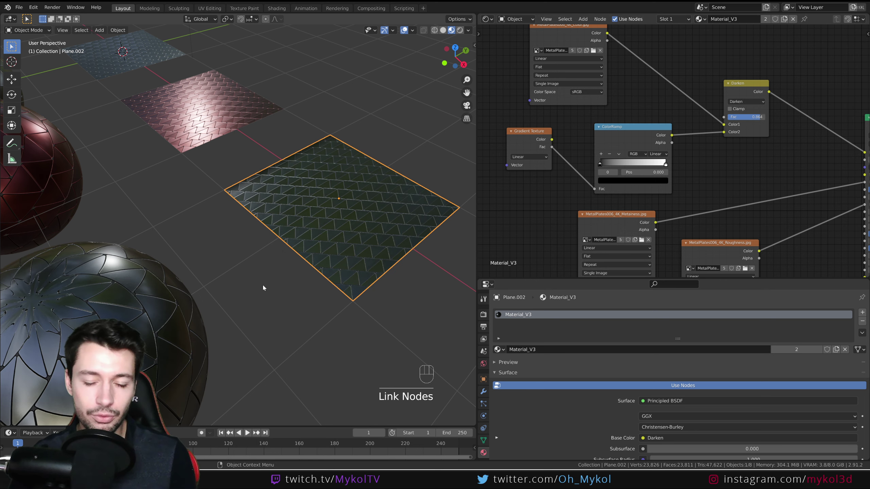
shift+middle_drag(262, 284, 325, 238)
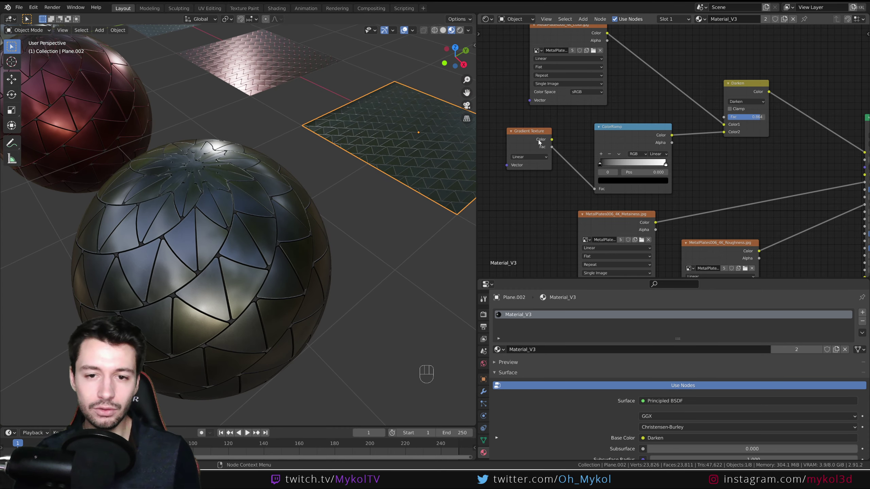
drag(525, 132, 527, 145)
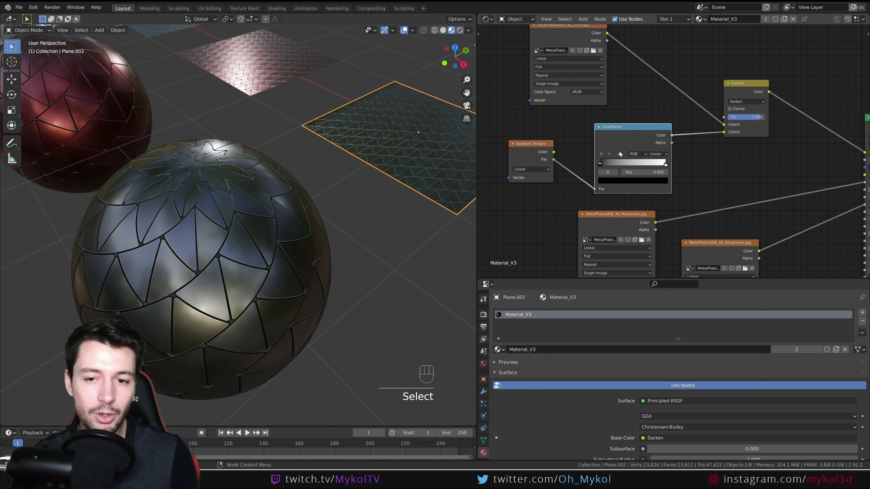
Draw a horizontal arrow annotation in the empty space below the material's nodes.
scroll(620, 155, down, 2)
scroll(613, 231, down, 3)
shift+middle_drag(629, 231, 548, 40)
scroll(631, 166, up, 3)
shift+middle_drag(618, 208, 615, 144)
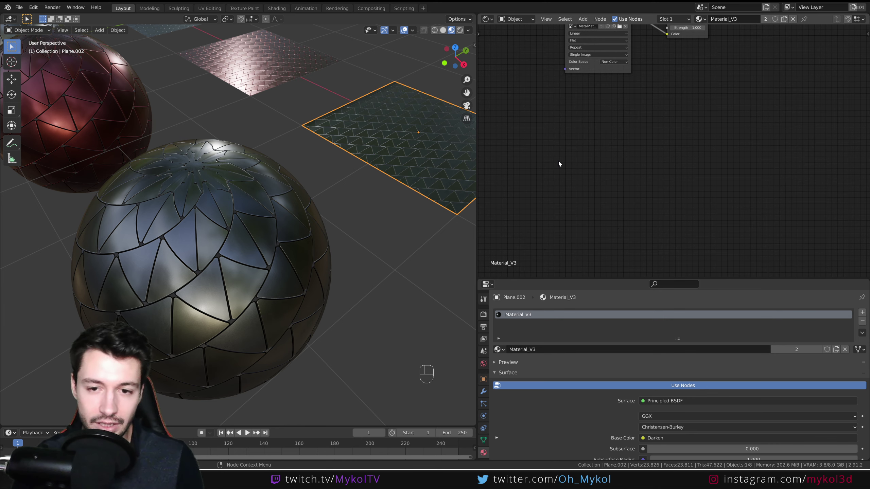
mouse_move(558, 160)
mouse_down()
mouse_move(562, 172)
mouse_move(781, 165)
mouse_up()
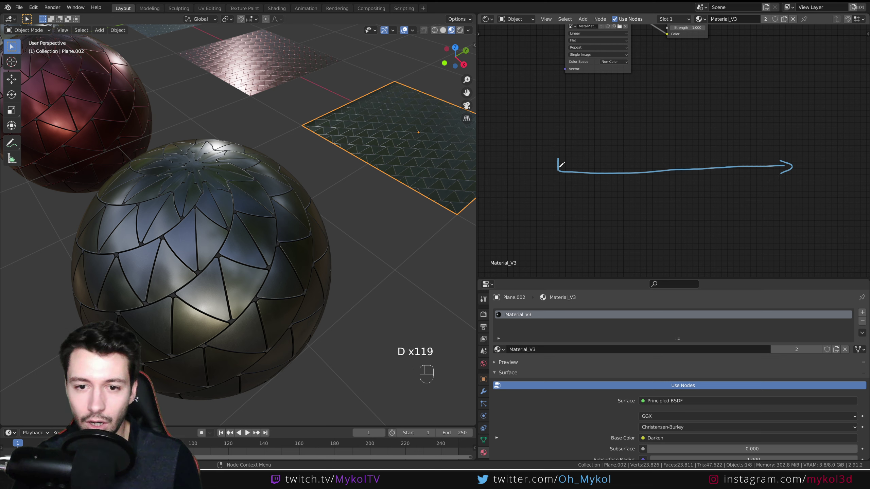
mouse_move(559, 169)
mouse_down()
mouse_move(766, 109)
mouse_move(785, 73)
mouse_up()
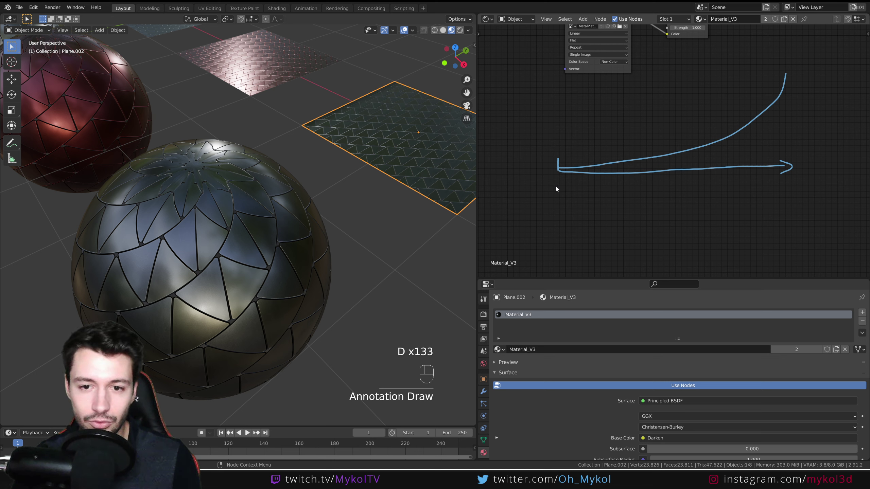
drag(541, 164, 545, 163)
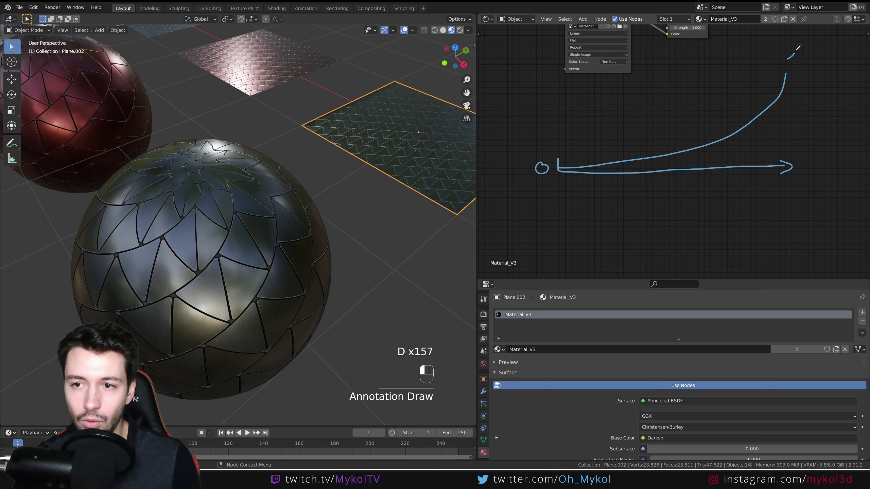
key(d)
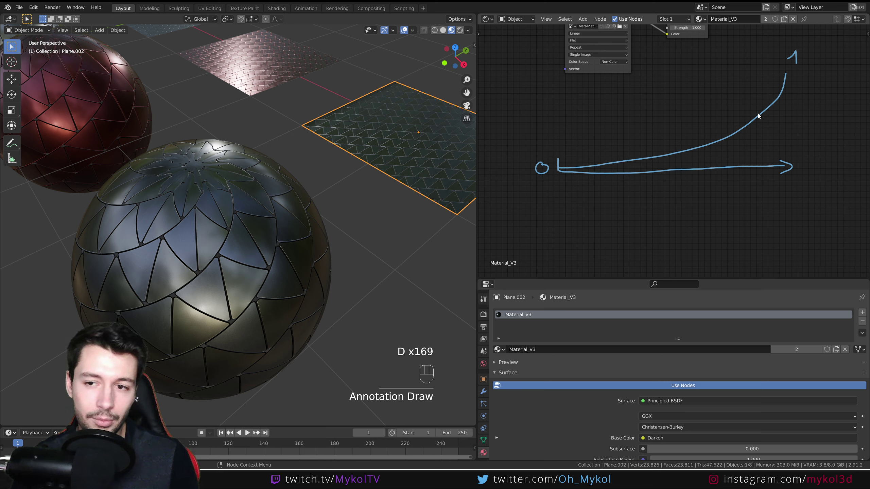
key(ctrl+z)
key(ctrl+z)
key(ctrl+z)
key(ctrl+z)
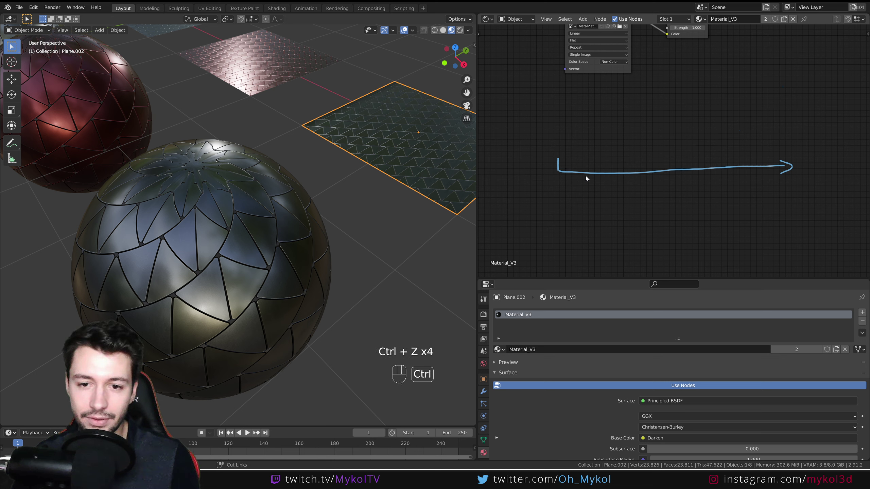
Annotate the arrow with a straight line rising from 0 to 1 and mark its two ends N and B.
key(d)
drag(580, 160, 741, 85)
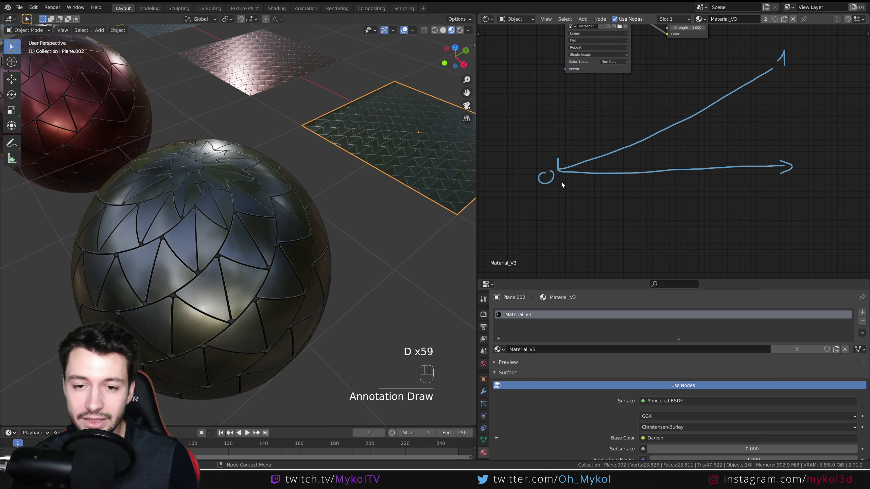
drag(560, 193, 565, 180)
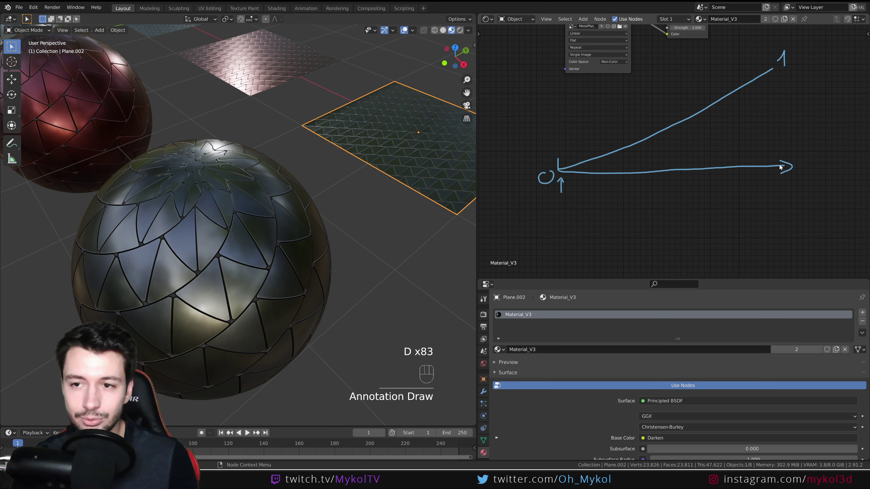
drag(777, 174, 779, 186)
mouse_move(772, 174)
mouse_down()
mouse_move(783, 174)
mouse_move(775, 199)
mouse_up()
drag(571, 205, 573, 203)
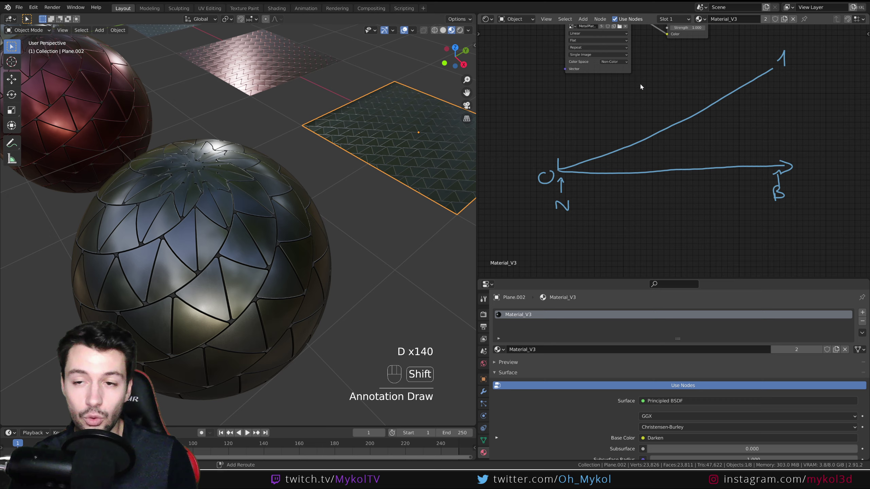
Compare the Gradient Texture, ColorRamp and Darken node connections with the annotated 0-to-1 diagram.
shift+middle_drag(639, 82, 629, 212)
scroll(609, 84, down, 2)
scroll(613, 58, down, 3)
shift+middle_drag(605, 38, 602, 122)
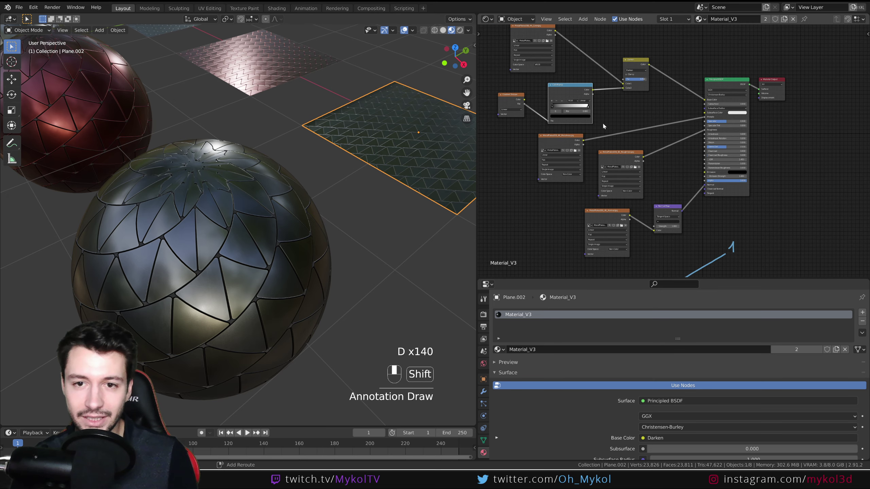
shift+middle_drag(646, 249, 626, 93)
scroll(626, 95, up, 1)
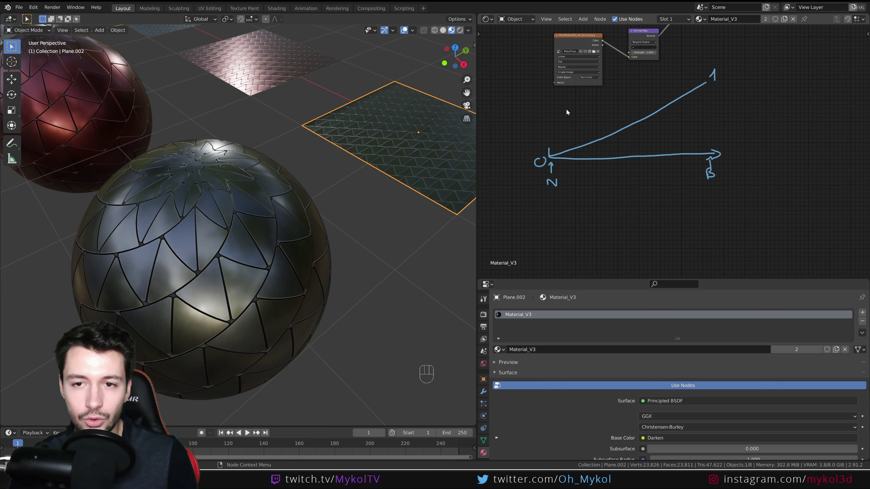
mouse_move(566, 112)
shift+middle_down()
mouse_move(577, 145)
mouse_move(525, 137)
mouse_move(603, 147)
shift+middle_up()
drag(556, 133, 691, 112)
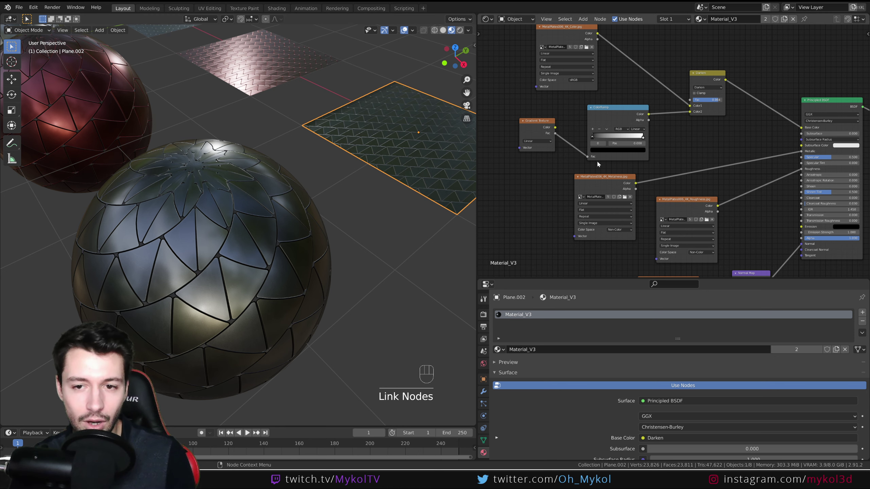
scroll(597, 147, up, 4)
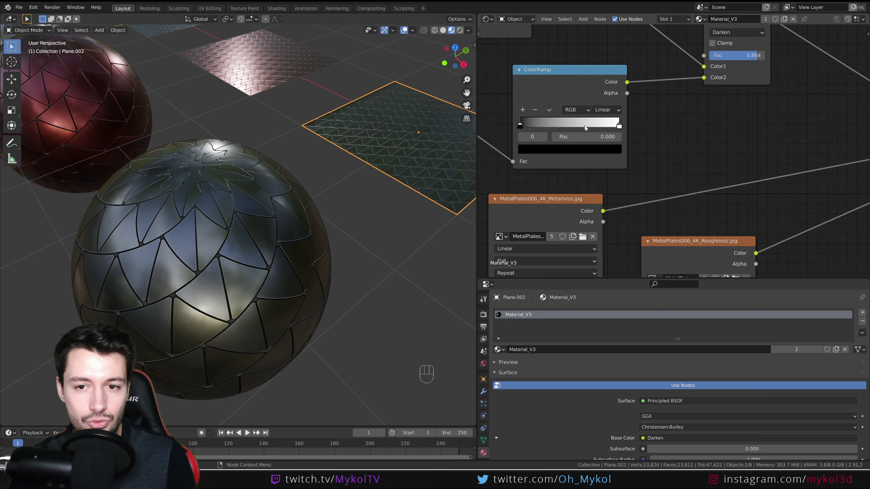
scroll(664, 217, down, 4)
shift+scroll(663, 216, down, 5)
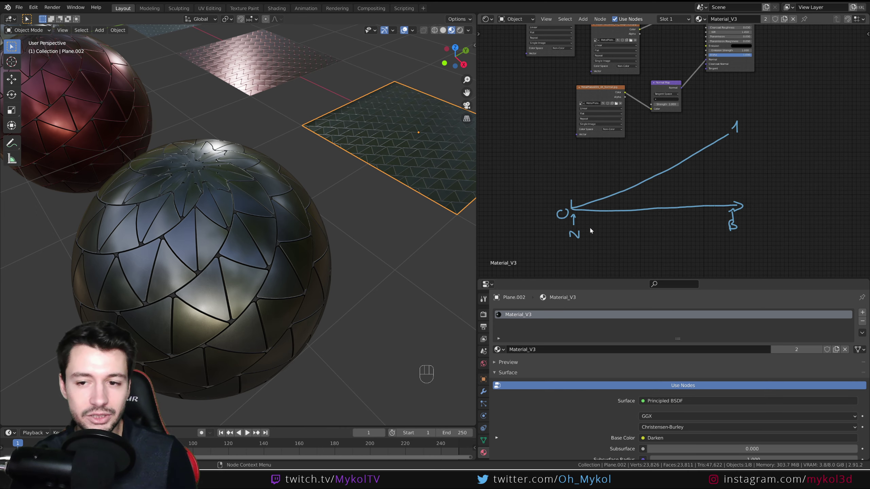
Draw a second horizontal scale annotation beneath the first diagram, with its ends labelled N and B.
shift+scroll(589, 227, up, 3)
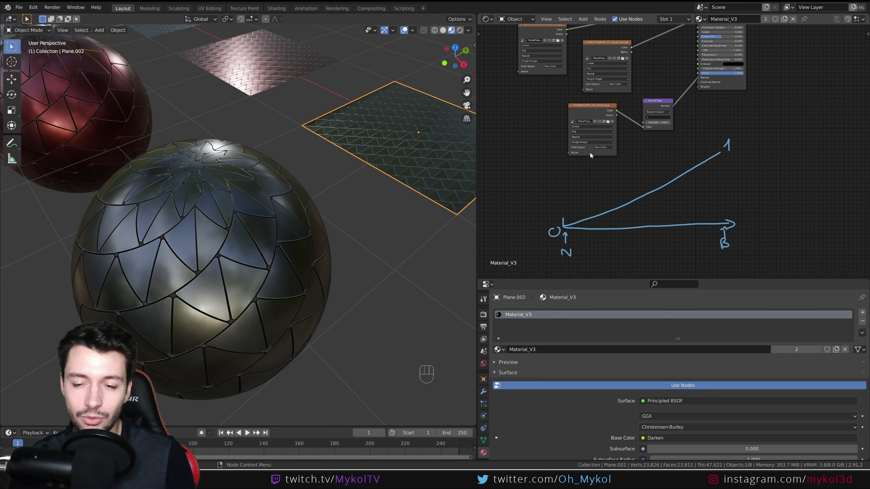
scroll(624, 207, up, 1)
shift+middle_drag(615, 217, 635, 131)
shift+scroll(634, 131, down, 3)
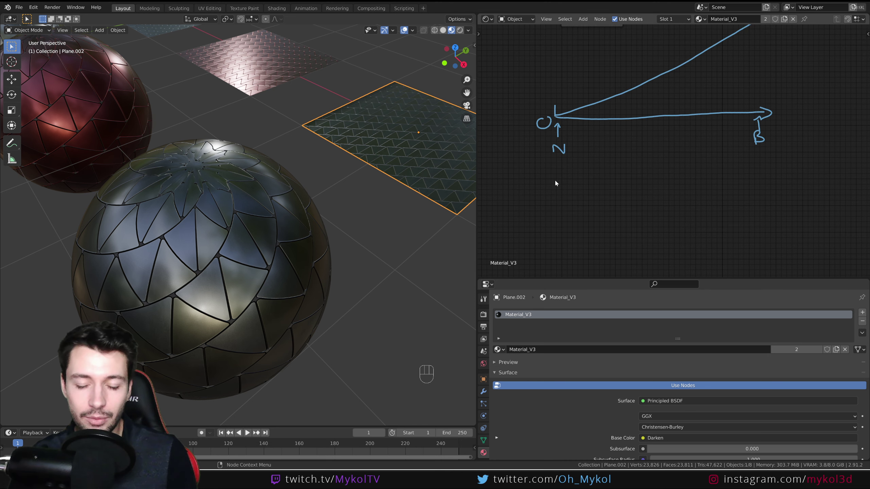
mouse_move(560, 208)
mouse_down()
mouse_move(760, 199)
mouse_move(757, 181)
mouse_up()
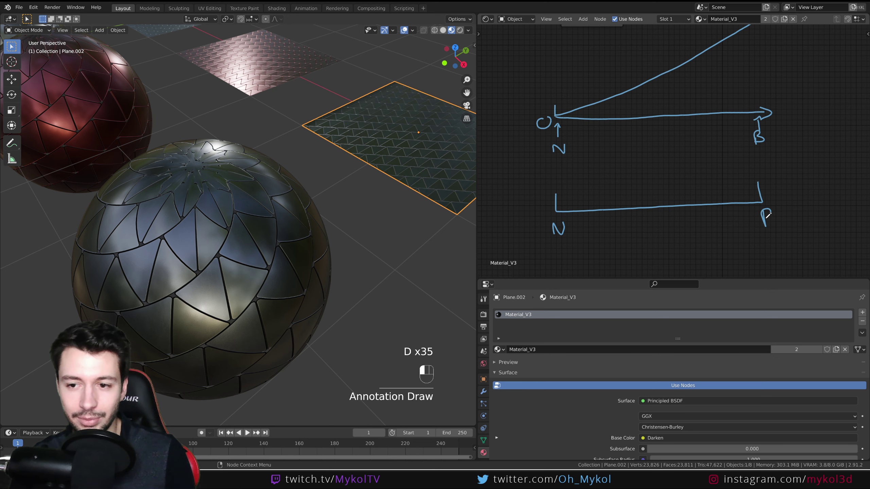
drag(767, 214, 766, 231)
Cross out the second scale's N, write "Bleu" below it, and draw an arrow to it from the circled 0.
shift+scroll(642, 253, down, 3)
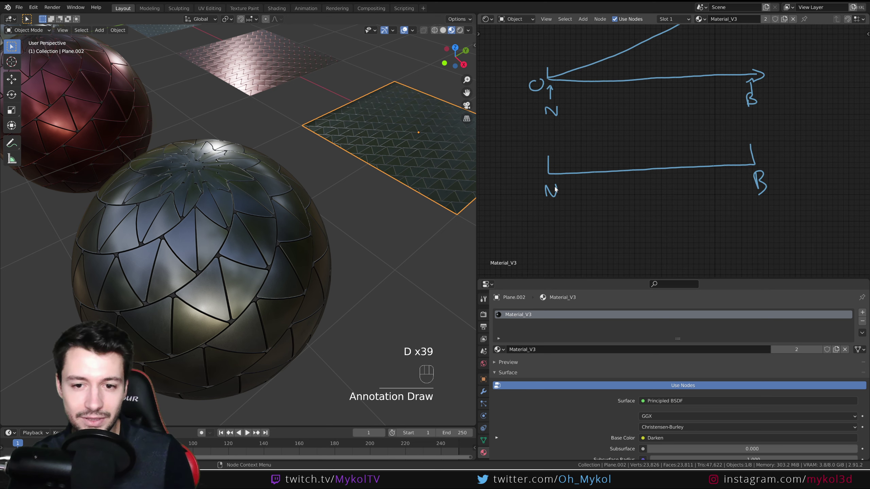
drag(543, 214, 548, 218)
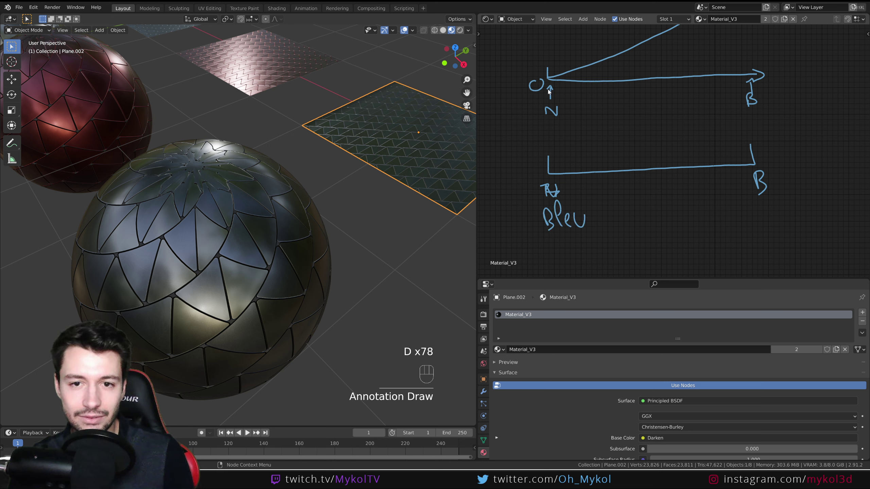
mouse_move(547, 59)
mouse_down()
mouse_move(529, 91)
mouse_move(558, 67)
mouse_move(538, 61)
mouse_up()
mouse_move(545, 100)
mouse_down()
mouse_move(511, 185)
mouse_move(527, 205)
mouse_up()
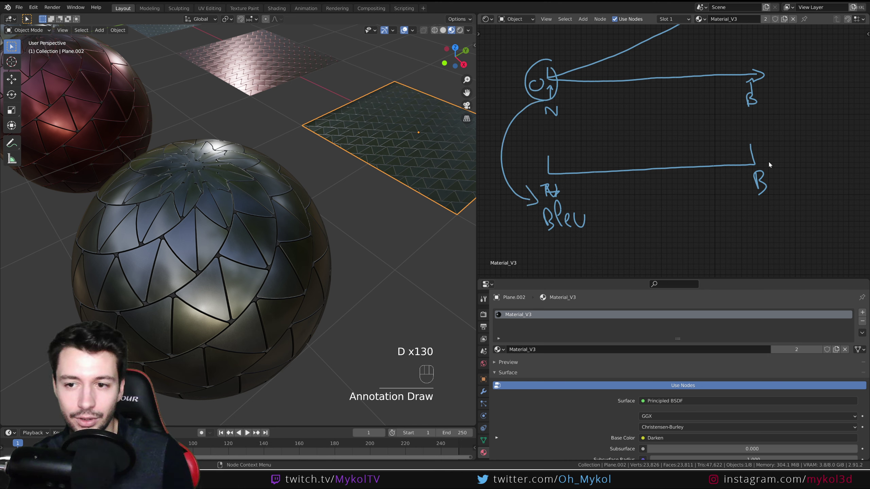
Cross out the second scale's B, write V below it, and draw an arrow from the circled 1 to that end.
drag(748, 174, 782, 180)
drag(743, 207, 759, 218)
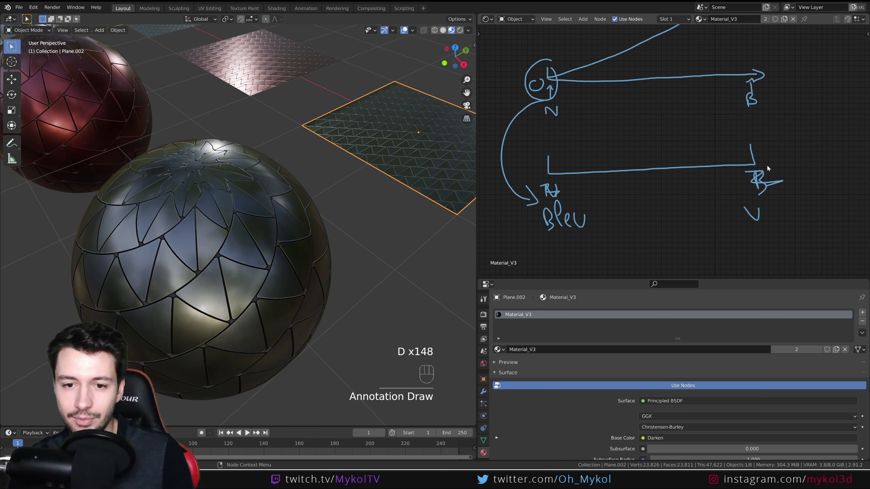
shift+middle_drag(766, 168, 711, 262)
mouse_move(700, 73)
mouse_down()
mouse_move(716, 49)
mouse_move(764, 206)
mouse_move(750, 270)
mouse_up()
scroll(754, 205, down, 1)
shift+middle_drag(666, 218, 681, 159)
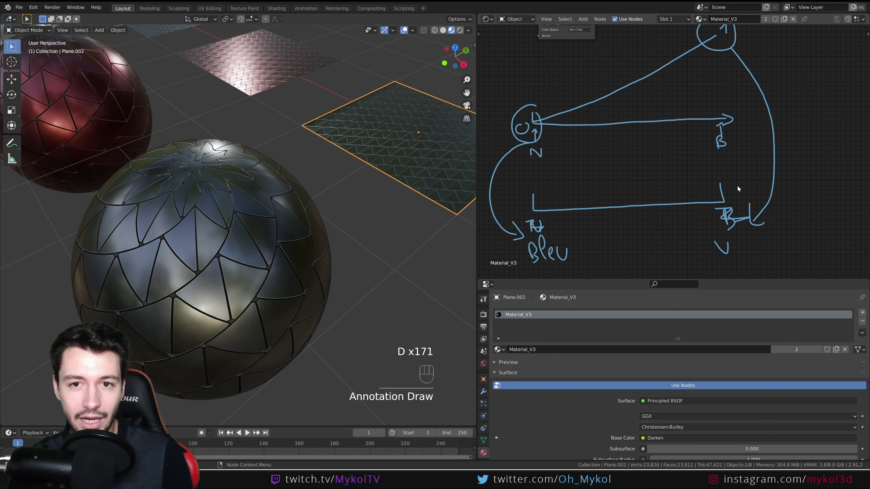
Set the ColorRamp's black stop to a fully saturated blue with hue 0.652.
mouse_move(628, 84)
shift+middle_down()
mouse_move(633, 197)
mouse_move(646, 88)
mouse_move(713, 115)
shift+middle_up()
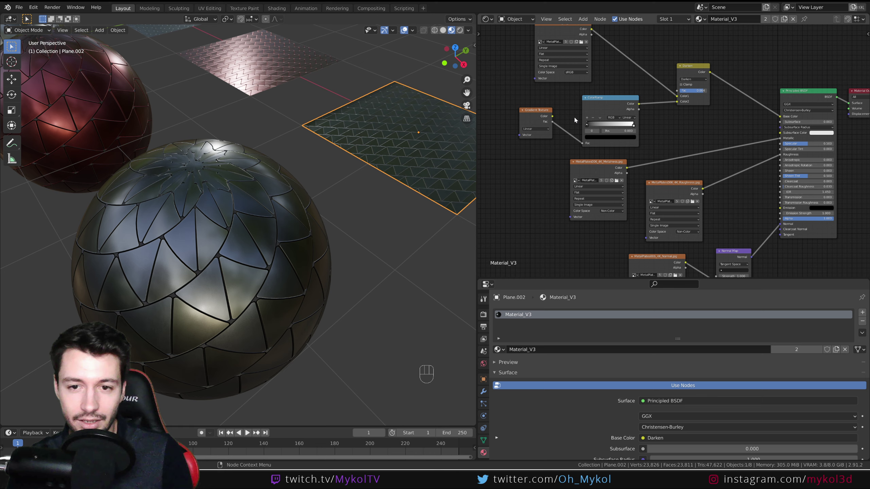
scroll(573, 117, up, 6)
shift+middle_drag(556, 103, 629, 124)
scroll(608, 134, up, 1)
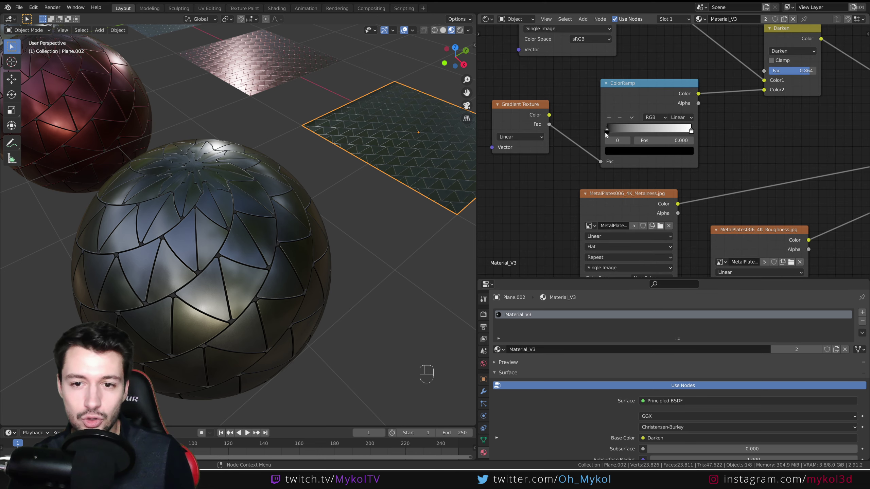
click(618, 151)
drag(678, 89, 678, 29)
drag(641, 60, 669, 43)
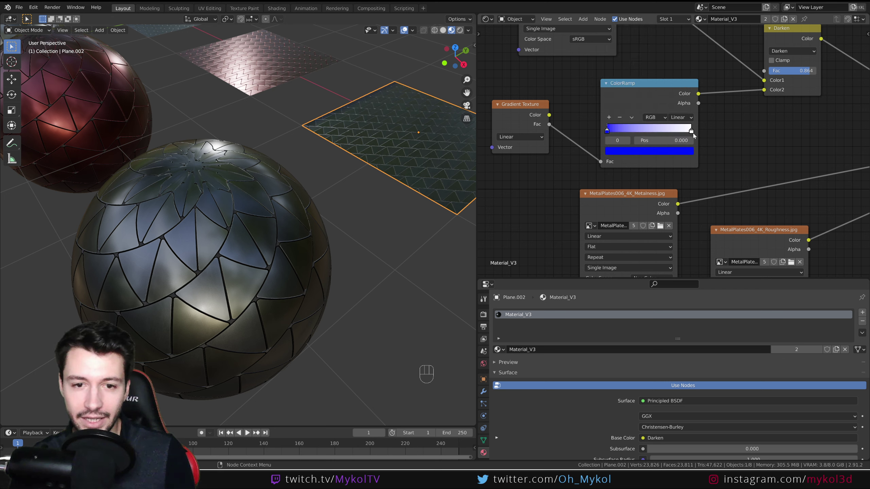
Change the color of the ColorRamp's stop at position 0 to bright green.
click(671, 157)
click(659, 151)
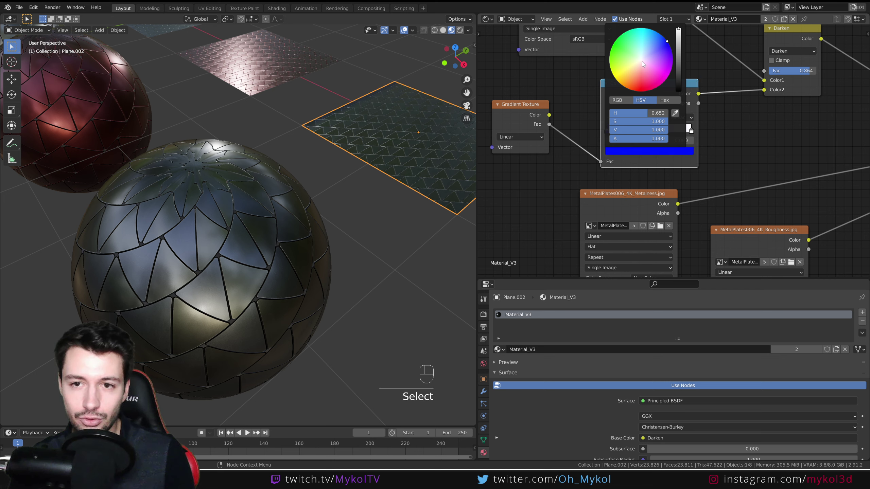
drag(645, 113, 628, 113)
scroll(756, 113, down, 3)
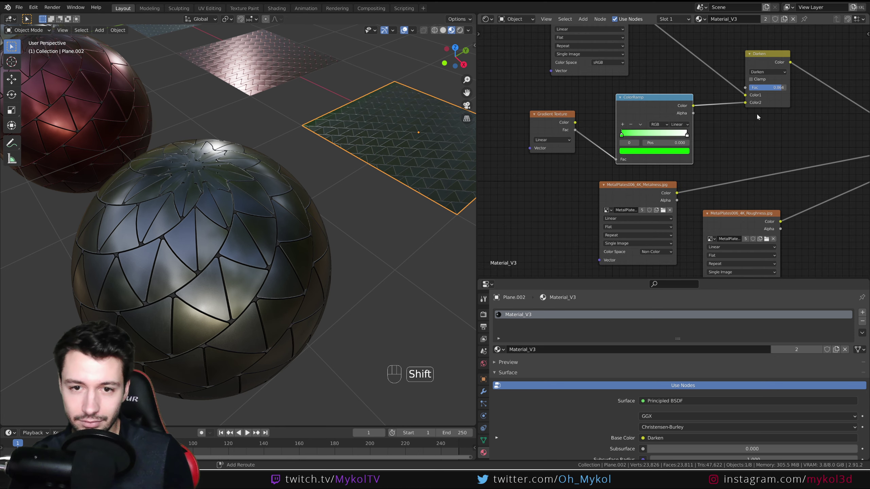
Set the Darken node's factor to about 0.76 and view all the planes and spheres together.
middle_drag(648, 156, 571, 193)
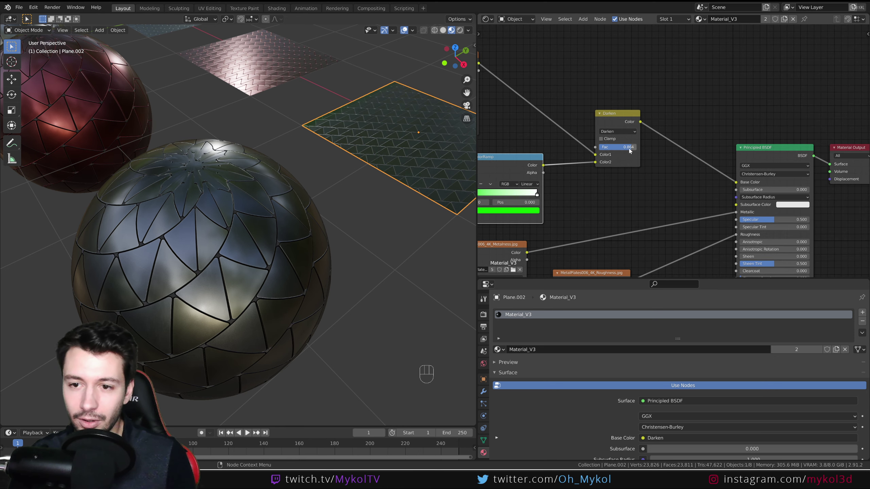
mouse_move(618, 147)
mouse_down()
mouse_move(601, 147)
mouse_move(626, 147)
mouse_up()
scroll(343, 198, down, 7)
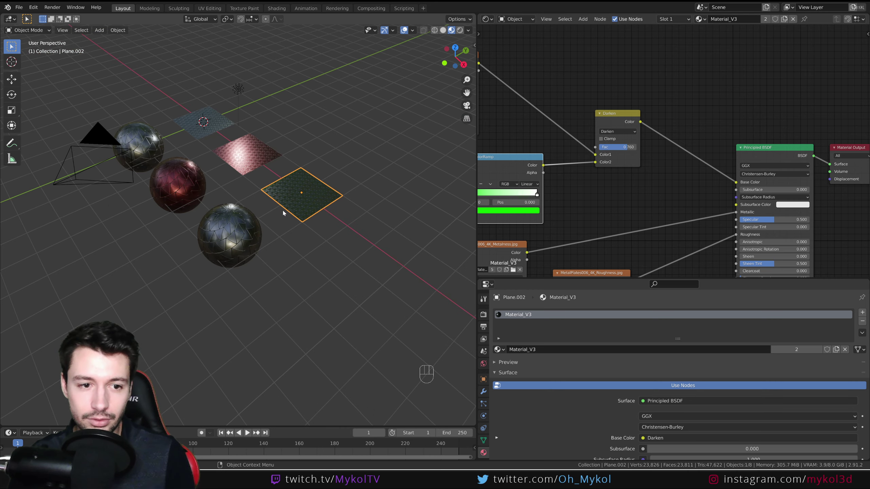
Switch the MixRGB node's blending mode from Darken to Mix and set its factor to 0.5.
scroll(283, 212, up, 4)
middle_drag(283, 213, 307, 213)
scroll(330, 237, down, 2)
scroll(331, 237, up, 3)
scroll(278, 172, up, 2)
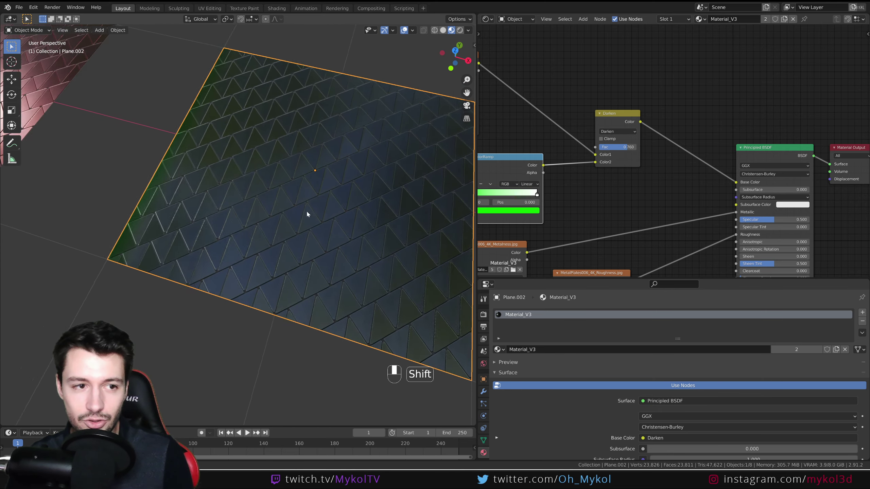
click(611, 132)
click(606, 138)
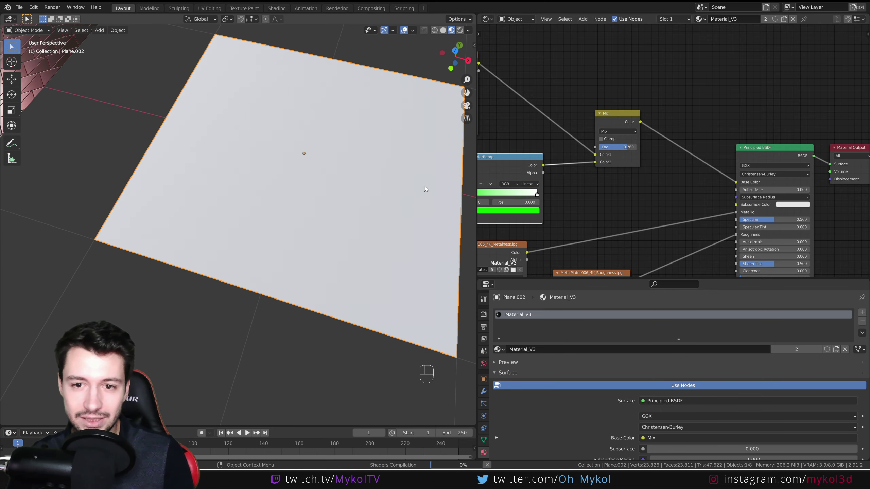
scroll(410, 188, down, 1)
mouse_move(626, 151)
mouse_down()
mouse_move(601, 148)
mouse_move(614, 147)
mouse_up()
click(615, 147)
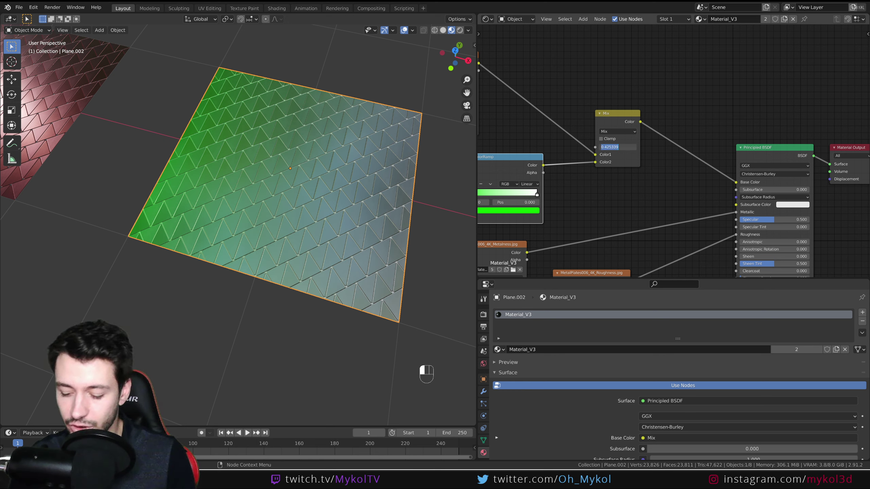
Change the ColorRamp's white stop at position 1 to a fully saturated blue.
shift+middle_drag(635, 143, 716, 123)
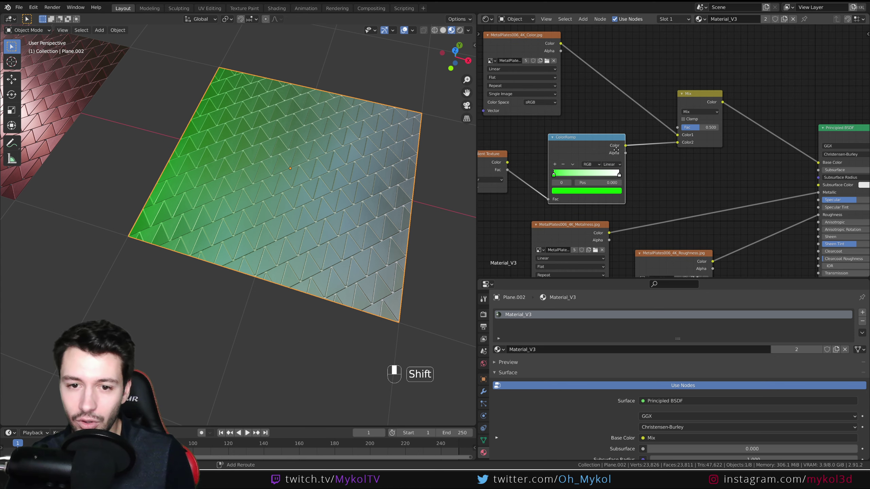
click(618, 174)
click(605, 191)
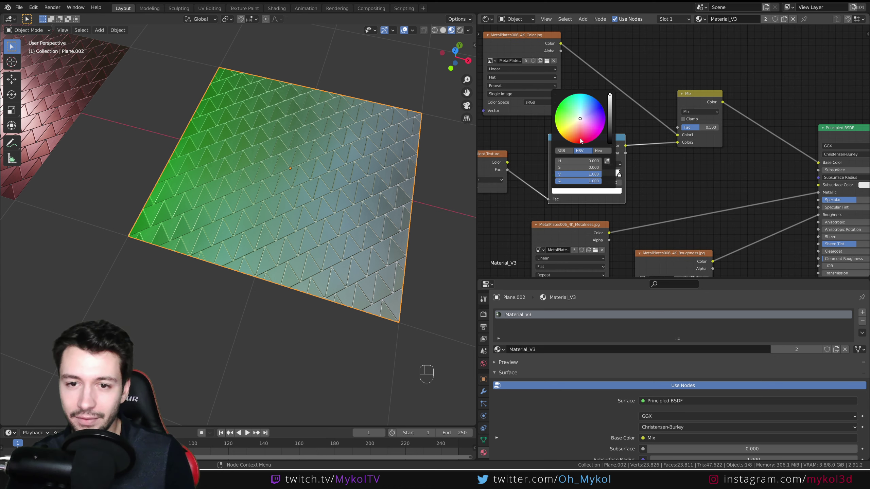
click(568, 147)
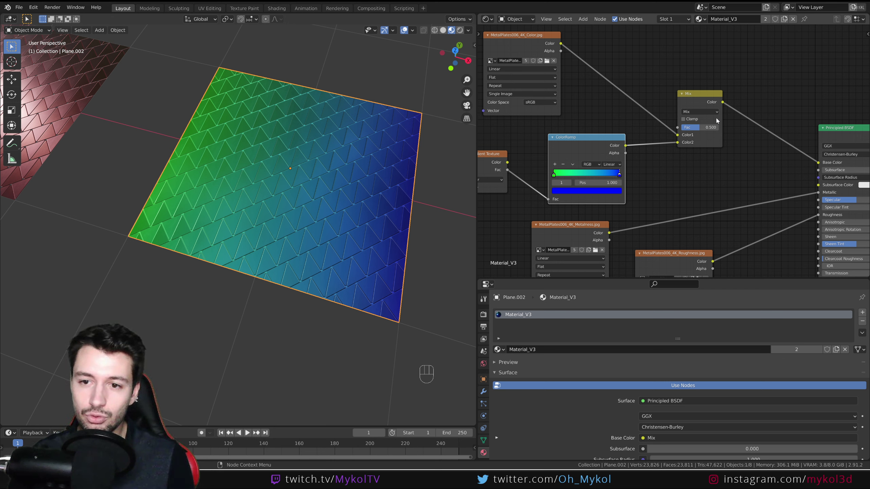
Set the MixRGB node back to Darken blending with a factor of about 0.31 and view the plane beside its sphere.
click(708, 112)
click(702, 128)
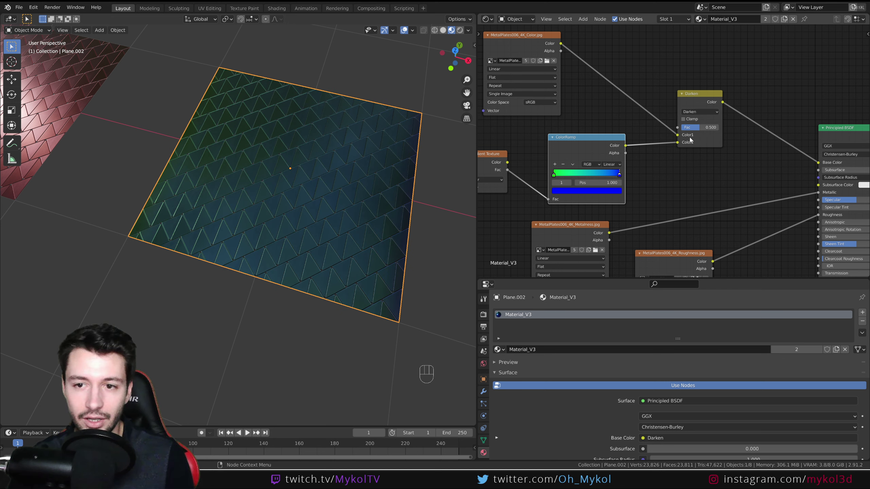
drag(702, 127, 692, 127)
drag(702, 127, 691, 127)
scroll(272, 292, down, 4)
shift+middle_drag(272, 292, 317, 211)
shift+drag(327, 180, 320, 207)
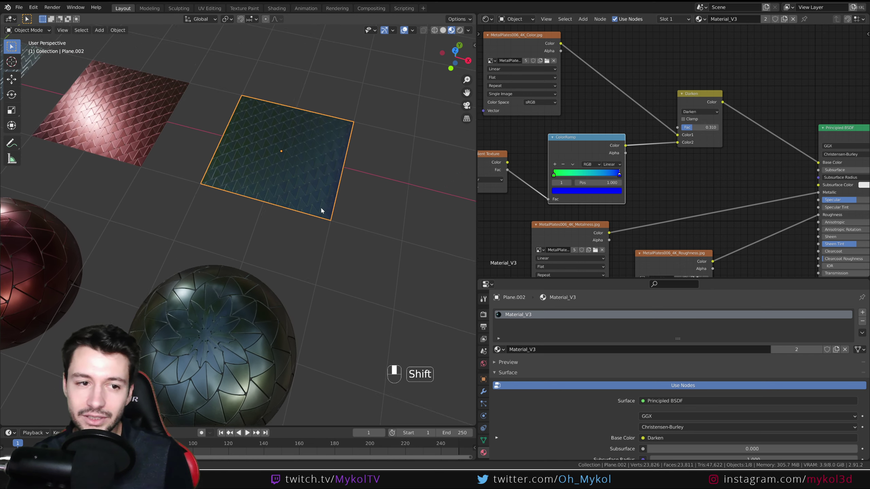
Change the MixRGB node's blending mode to Multiply and check the effect on the third plane.
shift+middle_drag(321, 206, 311, 240)
scroll(311, 239, up, 3)
click(699, 113)
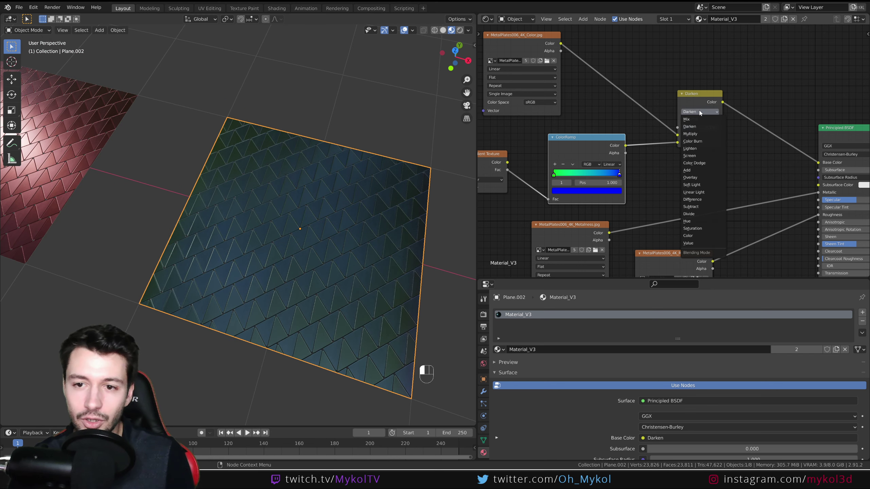
click(689, 133)
middle_drag(367, 244, 367, 232)
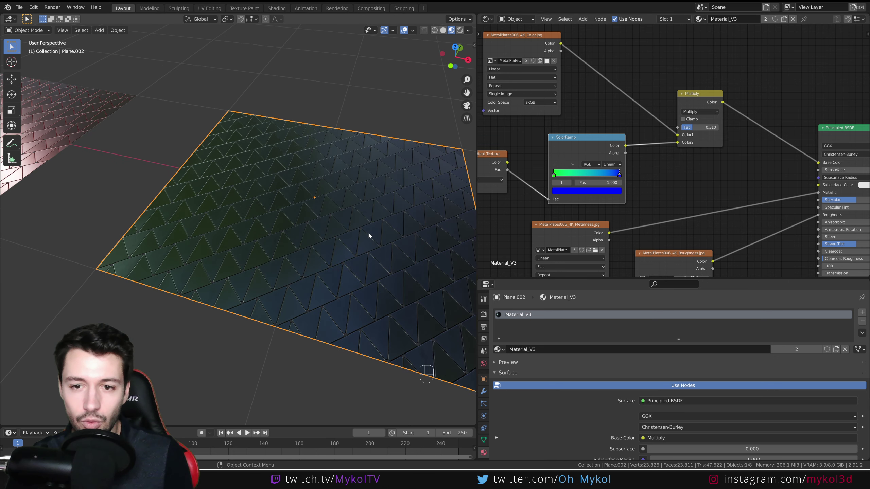
Try driving the ColorRamp with the Gradient Texture's Color output, and reconnect its Fac output instead.
click(553, 174)
click(562, 191)
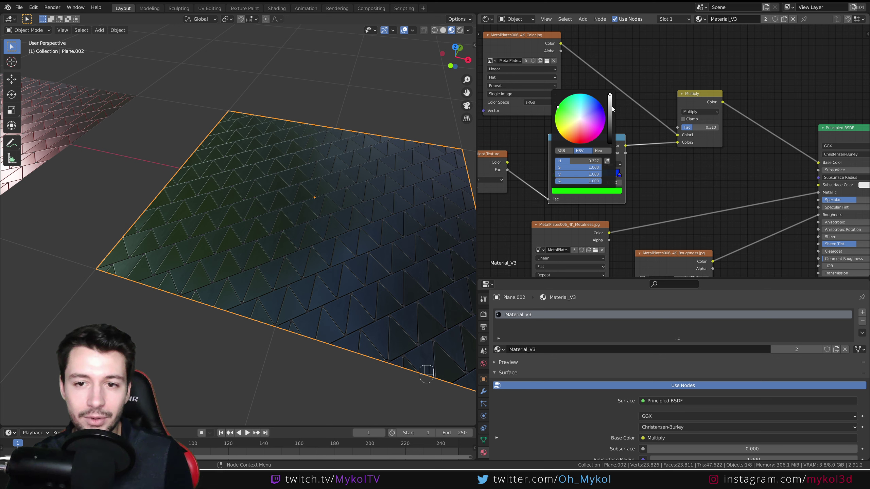
drag(507, 162, 549, 201)
middle_drag(363, 205, 383, 223)
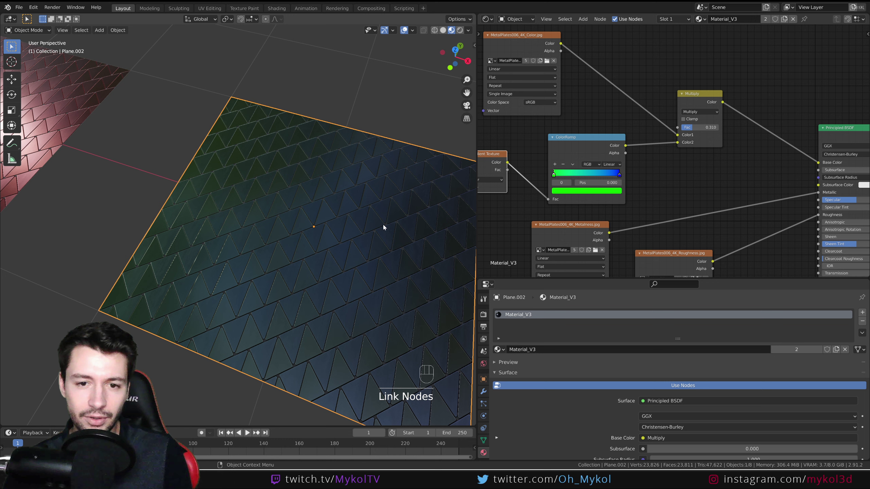
drag(508, 169, 548, 199)
Move the Gradient Texture node slightly away from the ColorRamp and show its available gradient types.
middle_drag(508, 171, 559, 175)
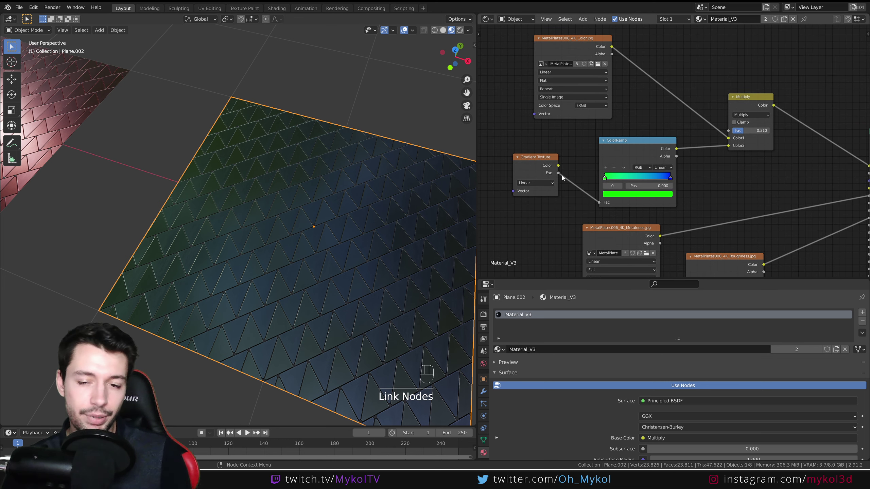
drag(550, 165, 542, 163)
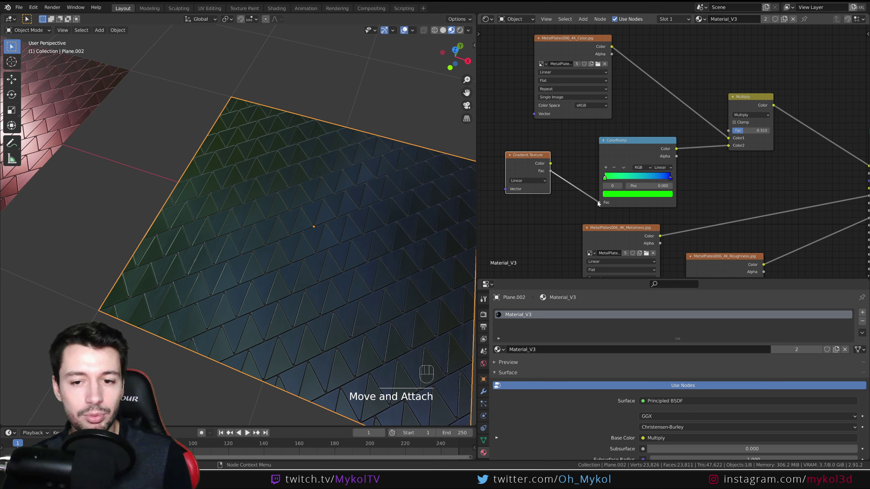
click(544, 180)
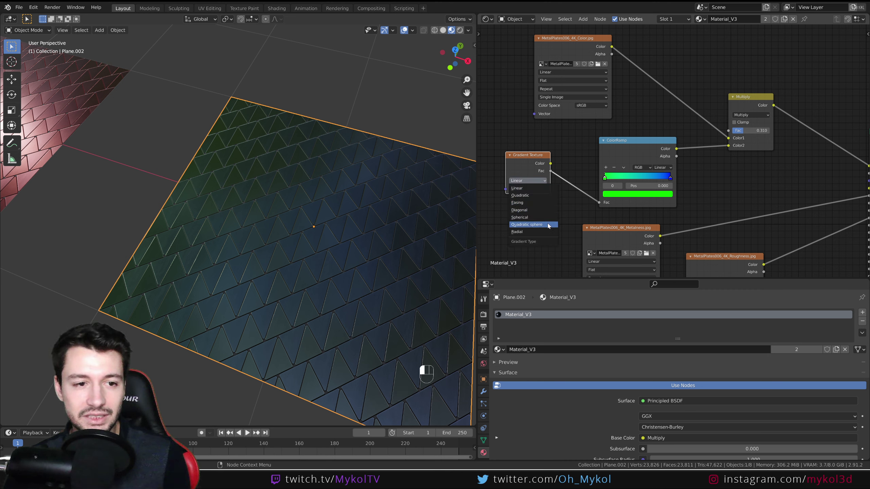
click(527, 180)
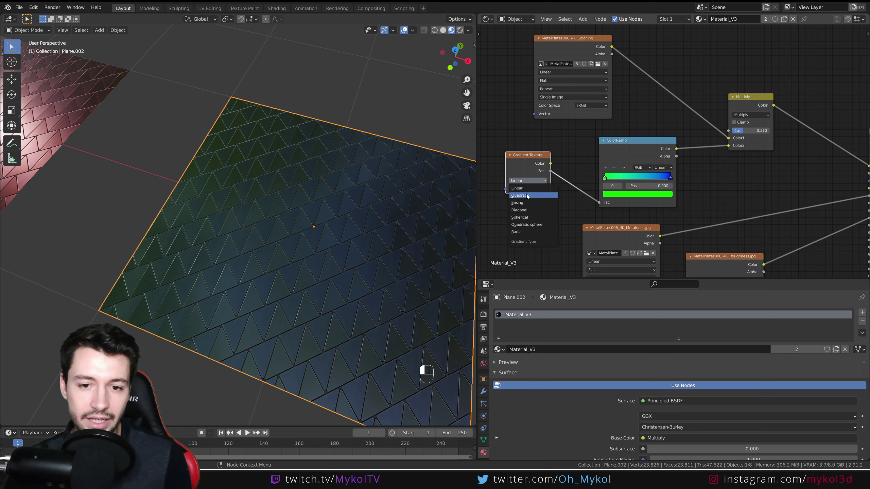
middle_drag(656, 142, 612, 154)
Set the Multiply factor to about 0.37 and compare with the green-to-blue plane and nodes in the other Blender window.
mouse_move(701, 143)
mouse_down()
mouse_move(725, 143)
mouse_move(702, 143)
mouse_up()
scroll(369, 220, down, 3)
middle_drag(370, 230, 381, 209)
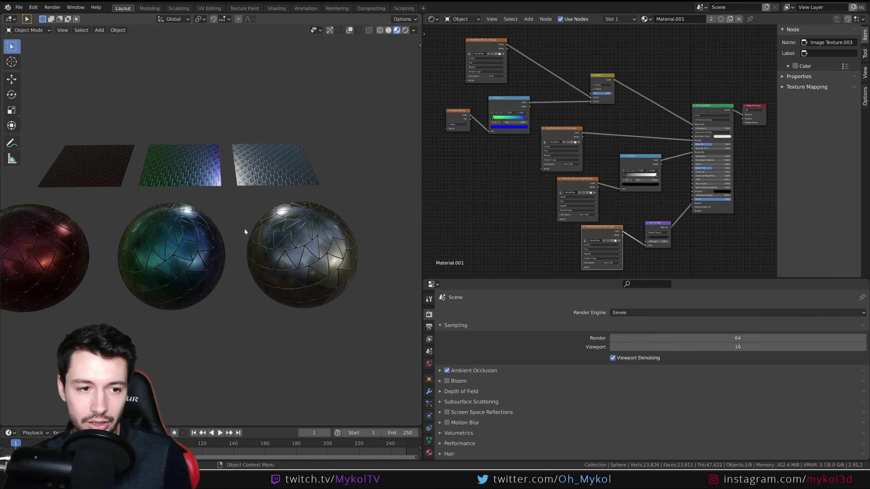
middle_drag(248, 278, 186, 200)
click(186, 200)
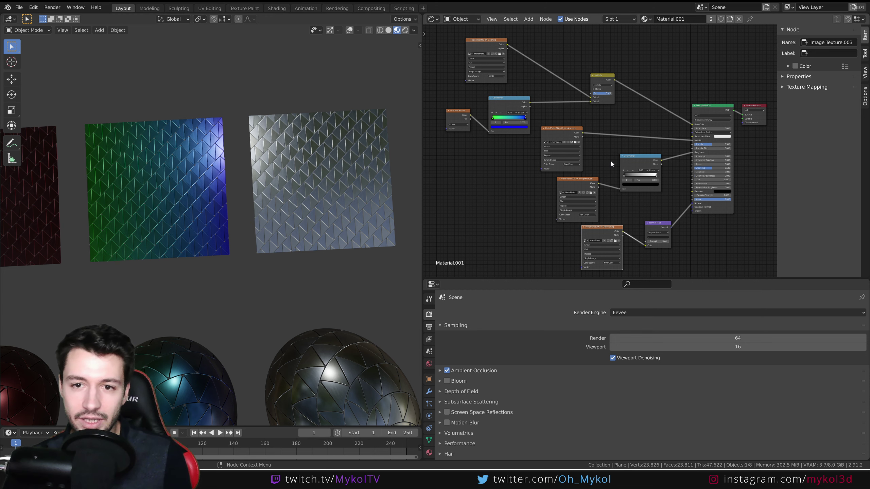
scroll(601, 99, up, 2)
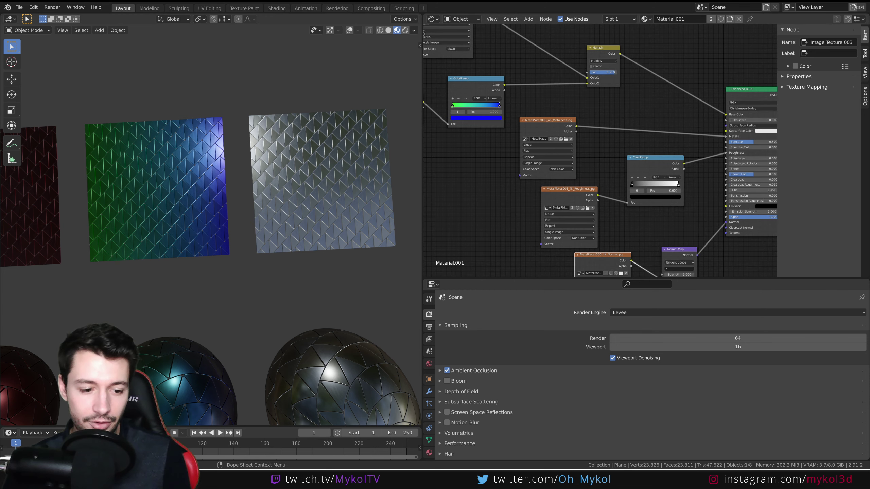
click(205, 461)
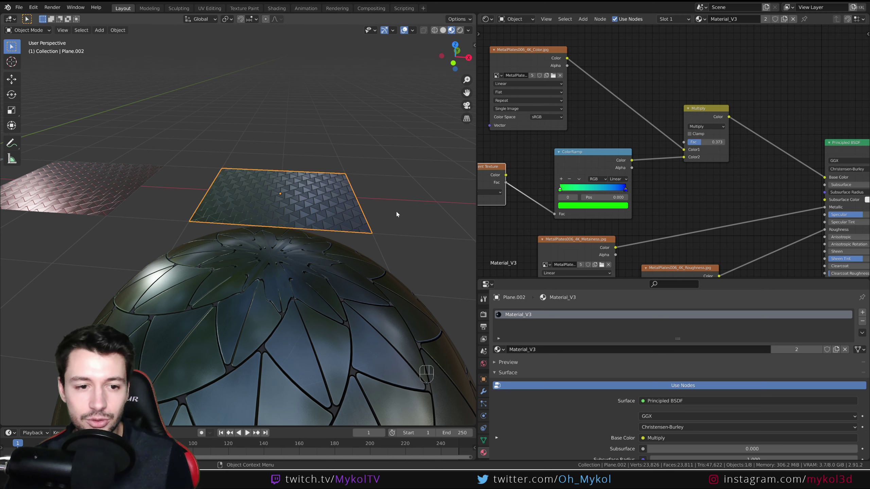
Set the Multiply node's factor to 0.9.
middle_drag(431, 230, 394, 258)
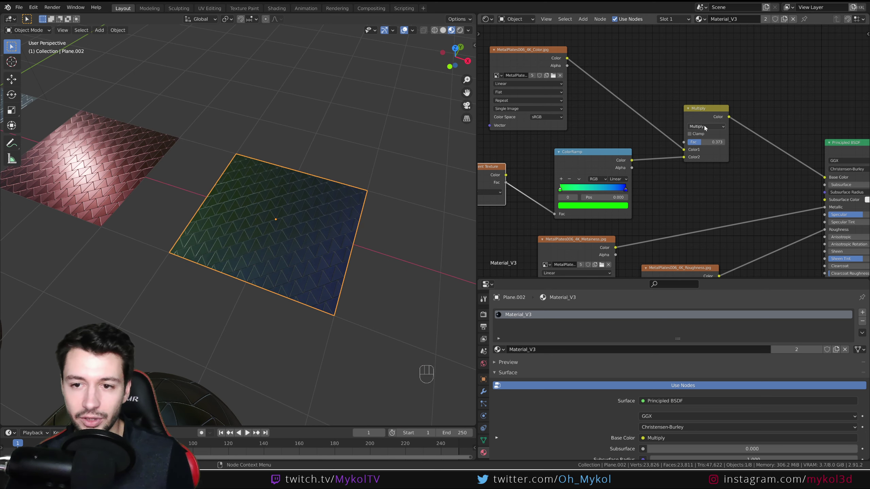
drag(708, 144, 727, 144)
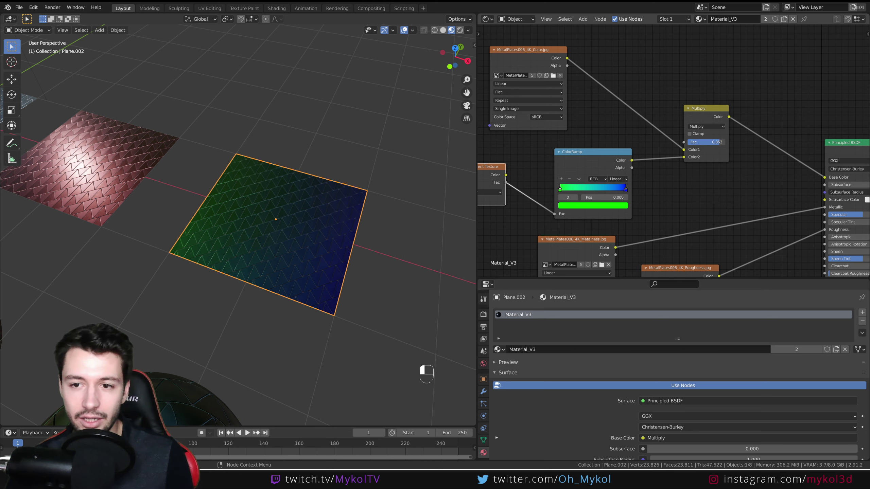
click(721, 141)
text(0.9)
key(Return)
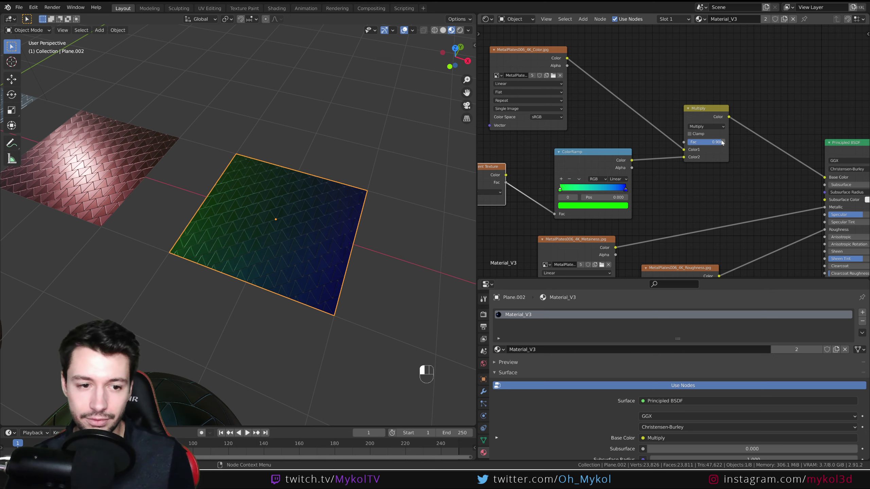
Select the third sphere and examine Material_V3's texture nodes and the plane's blended green-to-blue surface up close.
shift+middle_drag(348, 296, 390, 223)
click(280, 269)
scroll(680, 243, down, 2)
middle_drag(683, 250, 653, 113)
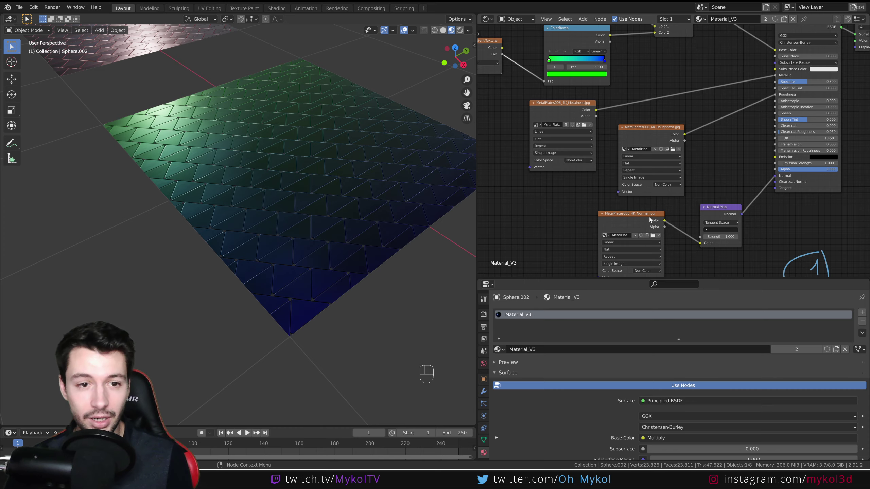
middle_drag(613, 82, 614, 170)
middle_drag(335, 167, 400, 224)
shift+middle_drag(401, 117, 304, 251)
scroll(374, 233, up, 4)
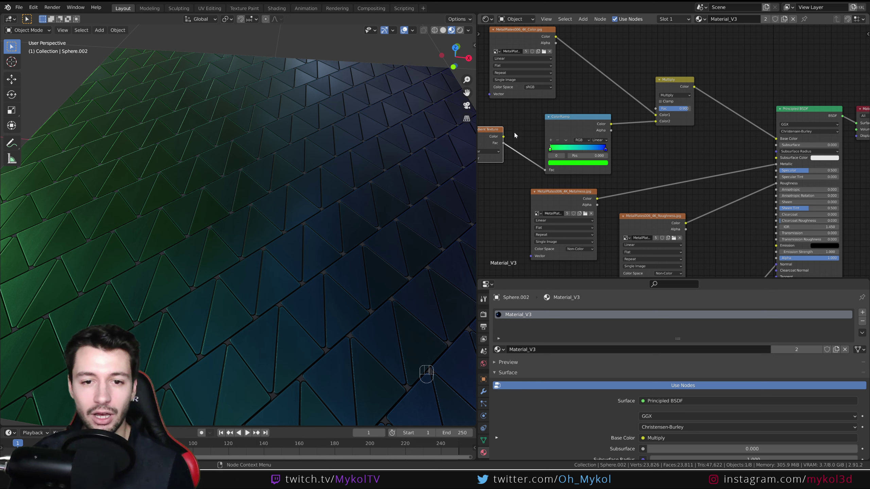
Add a middle stop to the ColorRamp at position 0.5, color it red, and check the plane.
middle_drag(514, 135, 547, 133)
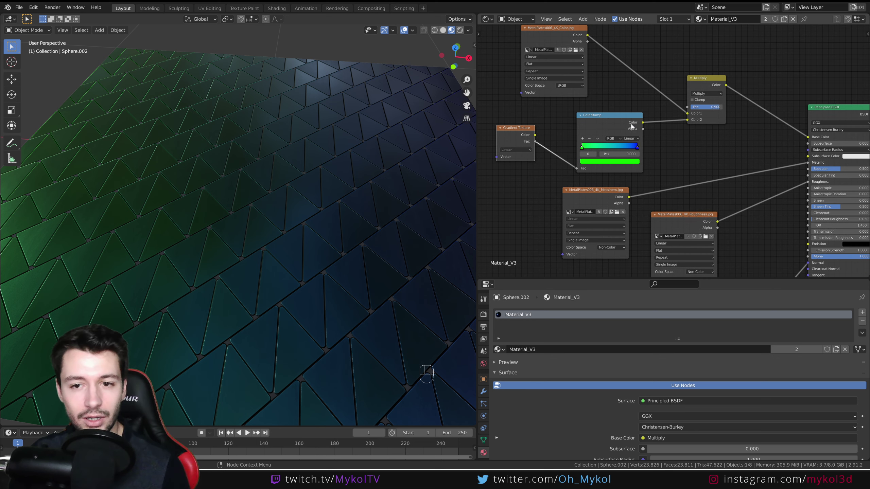
click(582, 139)
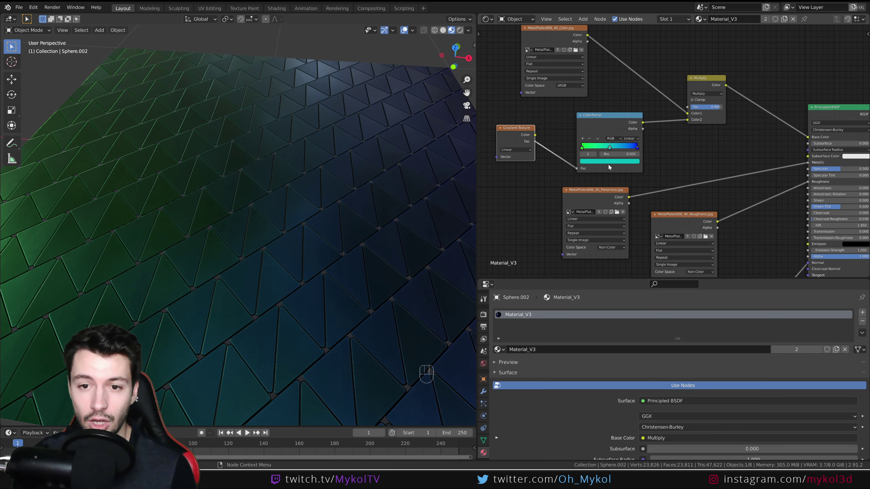
click(609, 161)
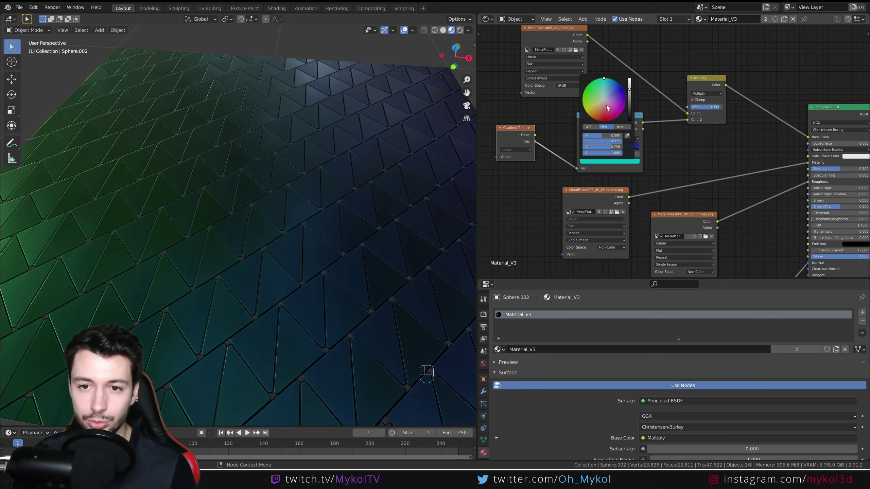
click(601, 121)
scroll(353, 233, down, 8)
scroll(320, 257, up, 8)
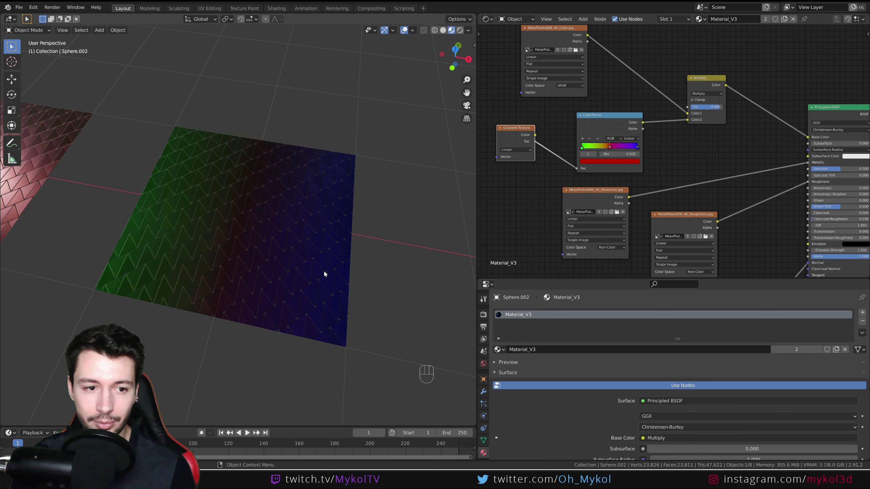
Duplicate the point light and move the copy along the X axis to light the third plane.
scroll(325, 275, down, 10)
click(137, 112)
key(shift+d)
key(x)
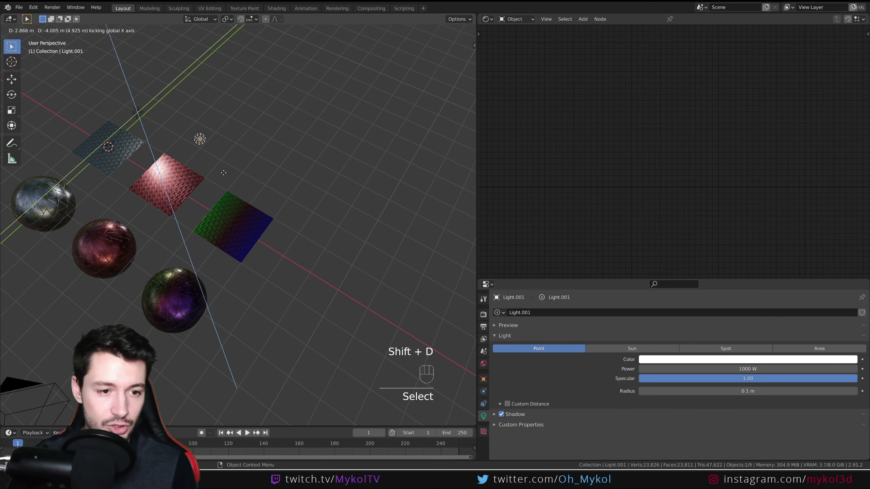
click(268, 256)
scroll(267, 256, up, 5)
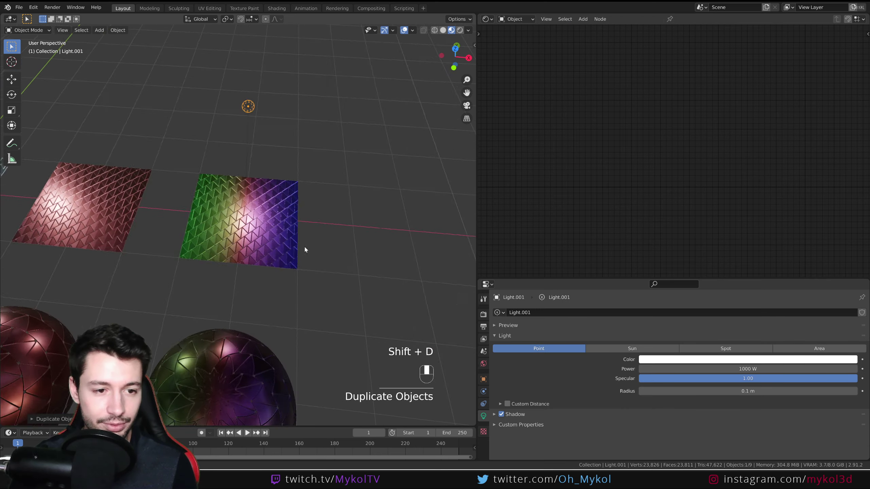
scroll(308, 240, up, 5)
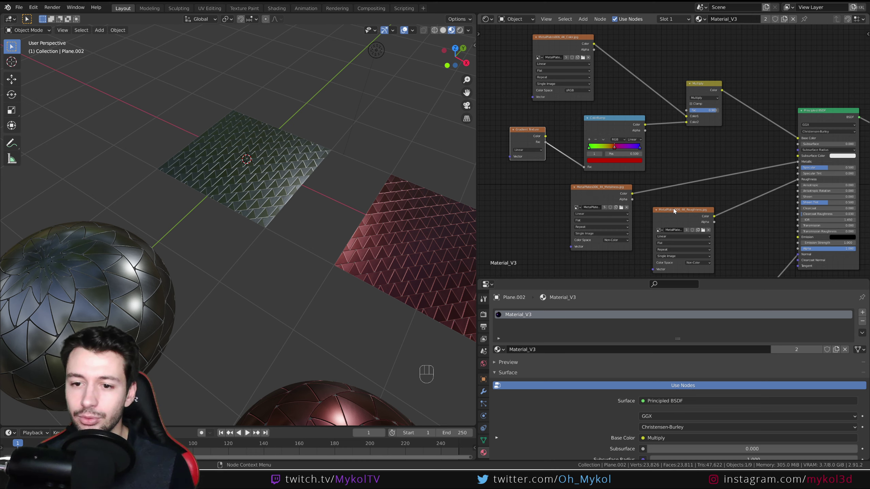
Select the first plane and disconnect its roughness texture from the Principled BSDF's Roughness input.
click(159, 247)
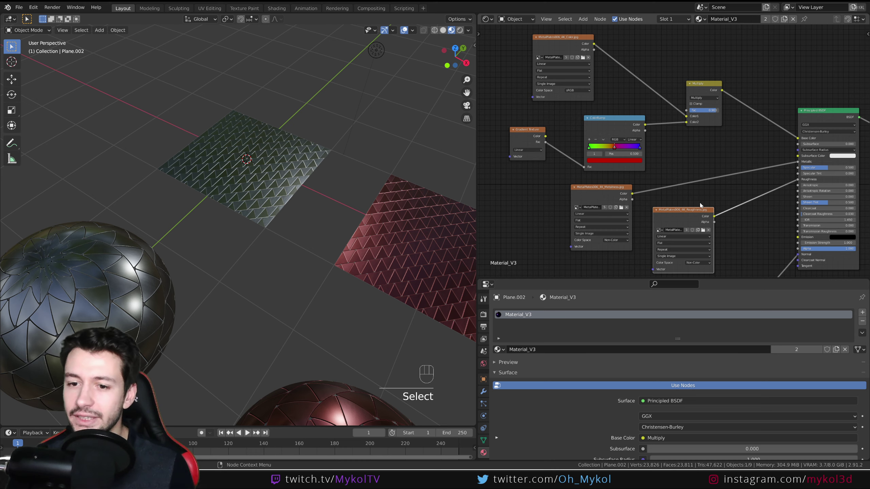
shift+click(158, 247)
shift+click(262, 198)
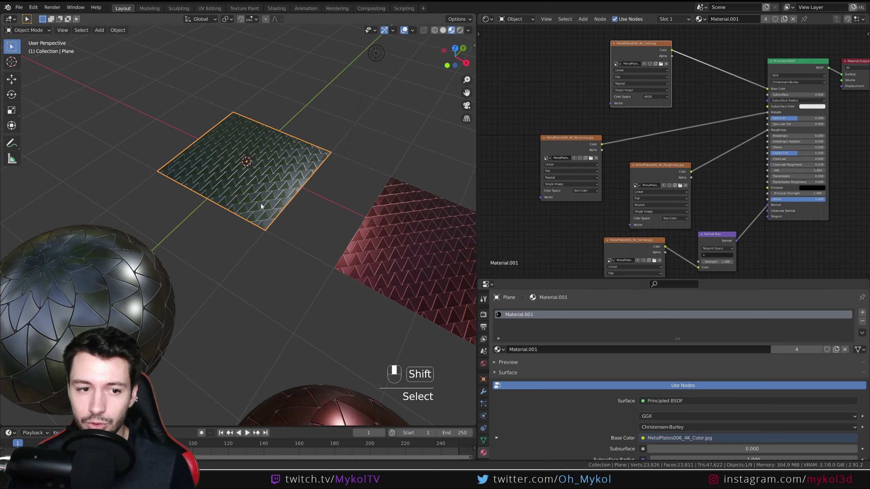
middle_drag(264, 200, 318, 170)
scroll(318, 170, up, 2)
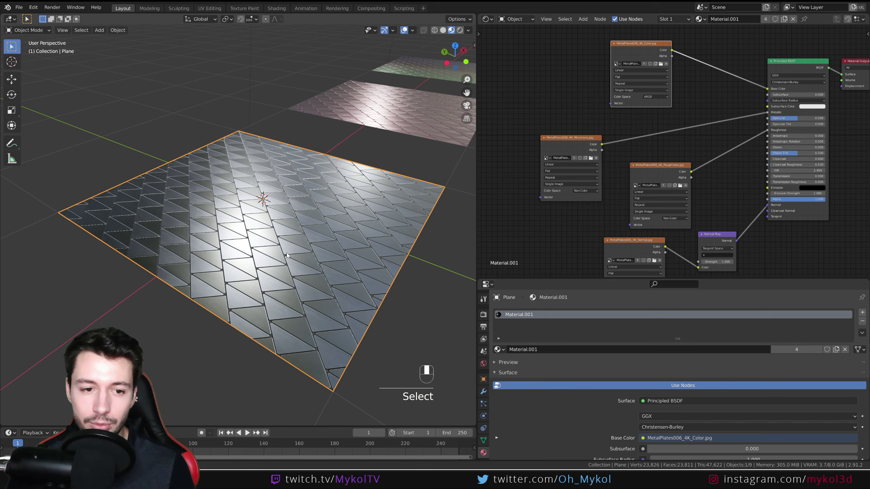
middle_drag(299, 264, 291, 262)
scroll(300, 268, up, 2)
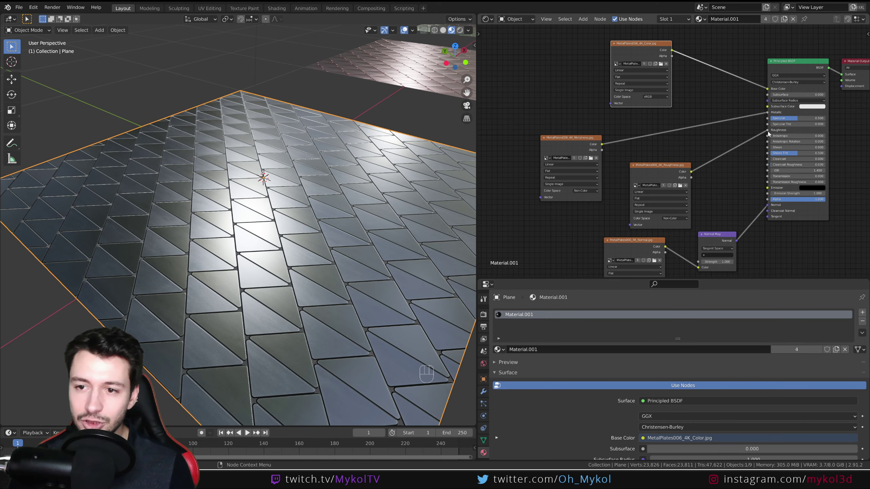
drag(767, 130, 741, 155)
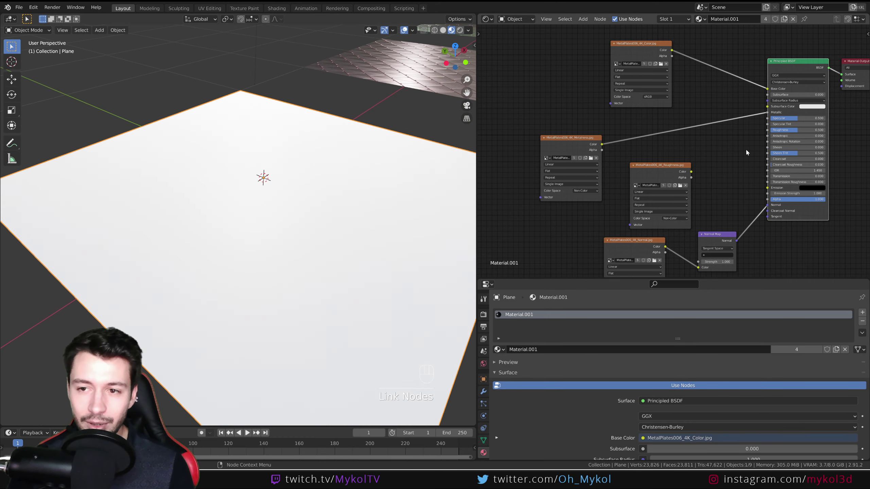